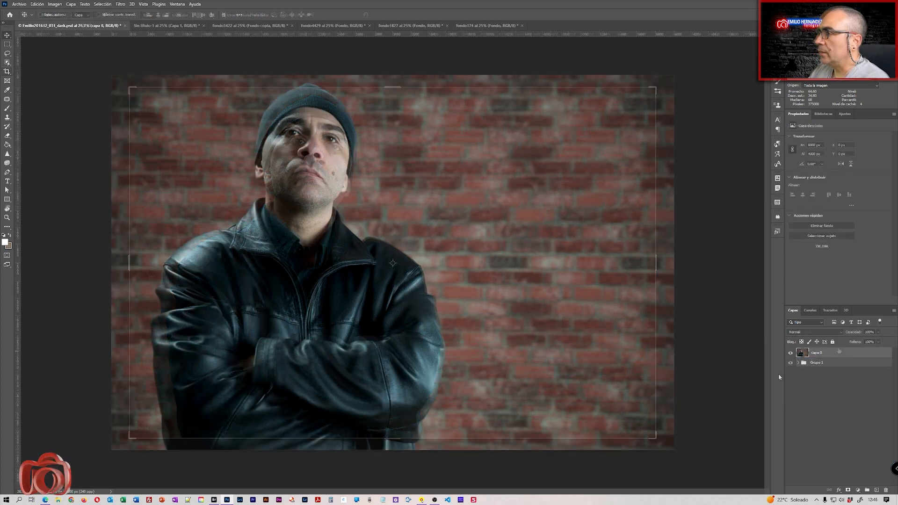
# Rename the portrait's Capa 0 layer to 'modelo', then bring up the Sin título-1 skull document.
pyautogui.doubleClick(816, 353)
pyautogui.write('modelo')
pyautogui.press('Return')
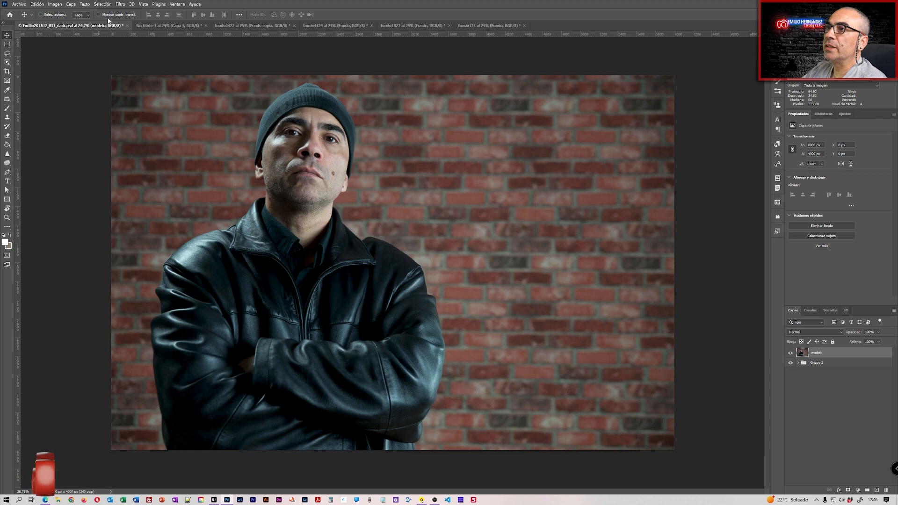
pyautogui.click(165, 26)
# Drag the skull from Sin título-1 into the portrait as new layer Capa 4 over the face.
pyautogui.rightClick(180, 25)
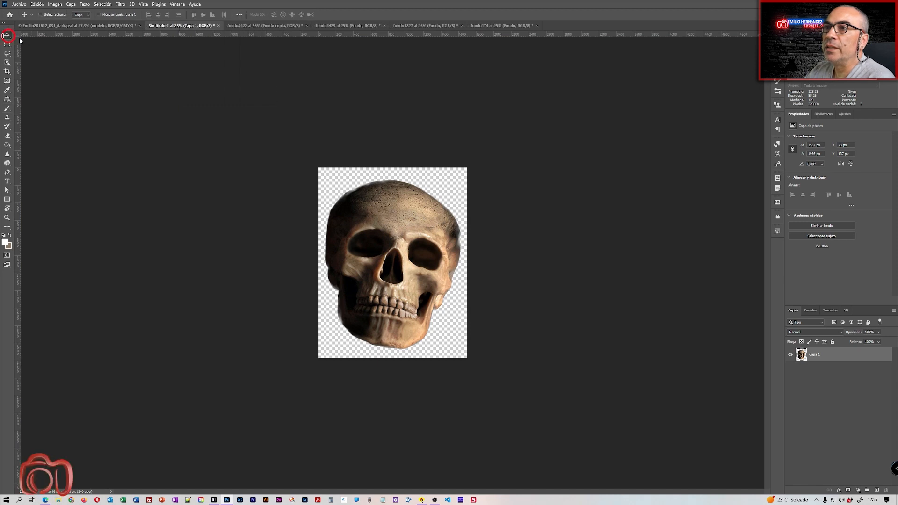
pyautogui.moveTo(384, 208); pyautogui.dragTo(107, 24)
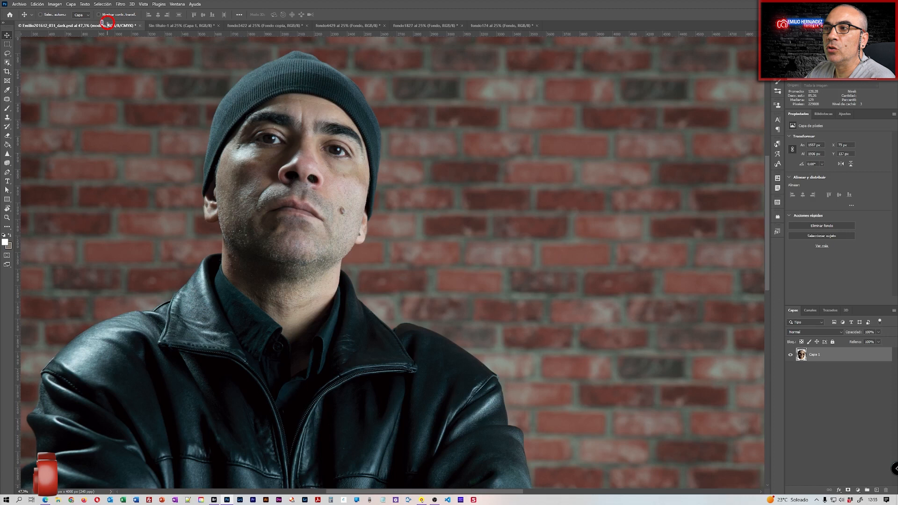
pyautogui.moveTo(177, 88); pyautogui.dragTo(259, 163)
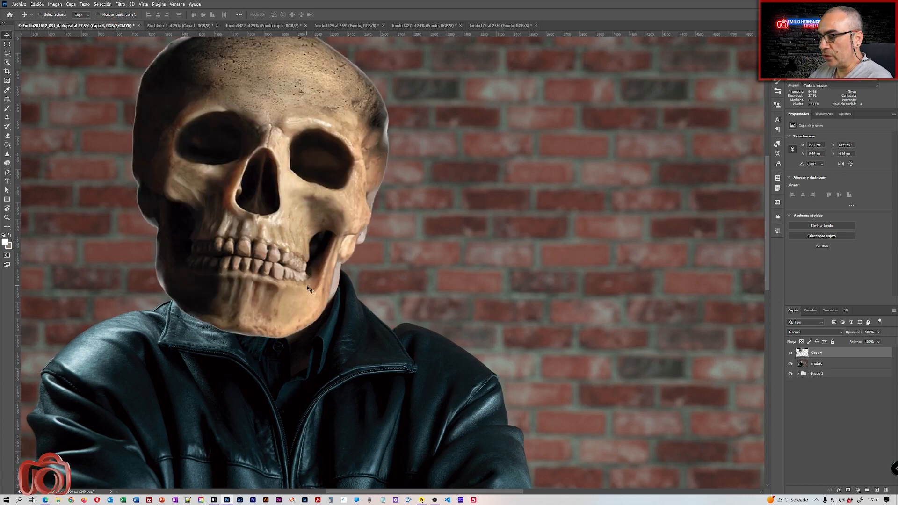
pyautogui.press('ctrl')
# Free-transform the skull with Ctrl+T, scaling it down and moving it over the face.
pyautogui.hotkey('ctrl', 't')
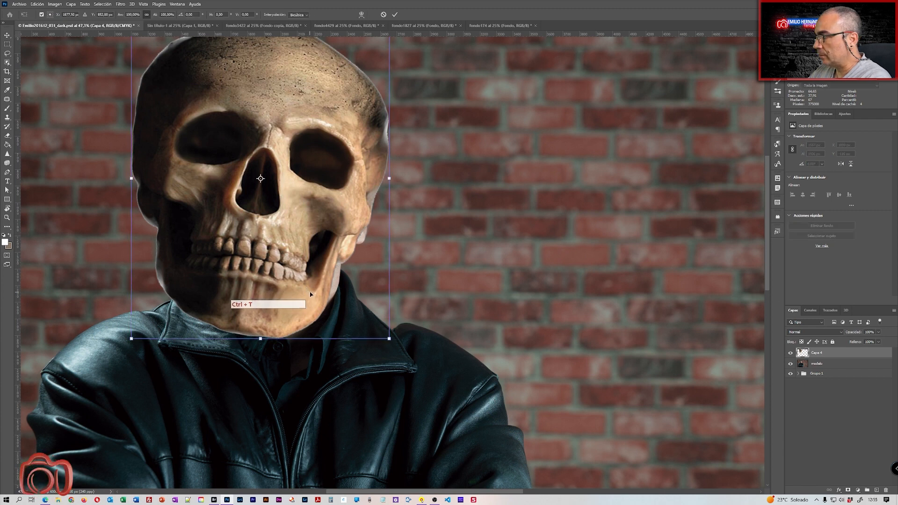
pyautogui.moveTo(389, 338); pyautogui.dragTo(301, 257)
pyautogui.moveTo(210, 131); pyautogui.dragTo(317, 206)
pyautogui.moveTo(300, 300); pyautogui.dragTo(302, 281)
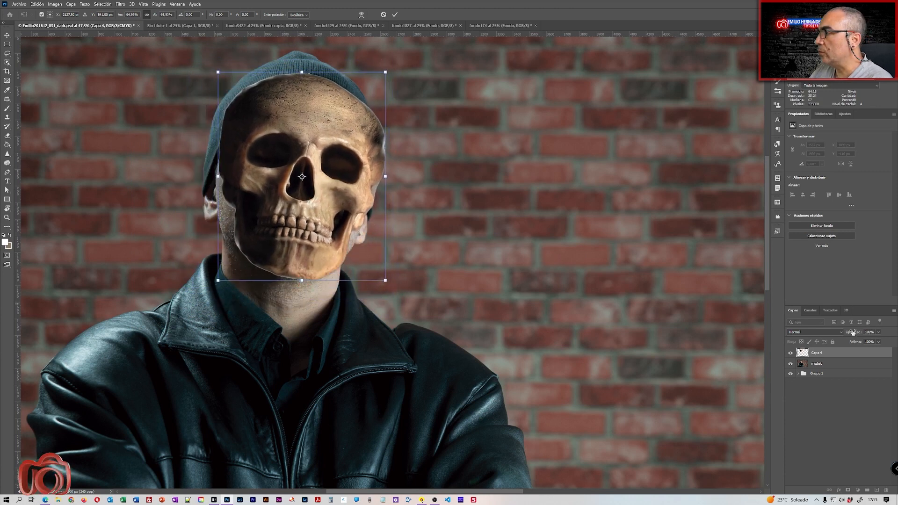
# Lower the skull's opacity to about 63%, fine-tune its size and position, and commit.
pyautogui.moveTo(855, 332); pyautogui.dragTo(848, 332)
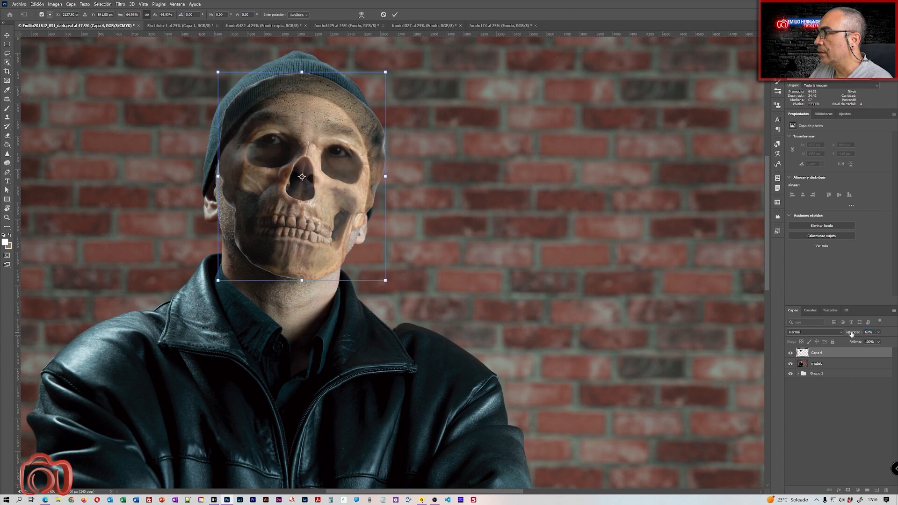
pyautogui.click(851, 329)
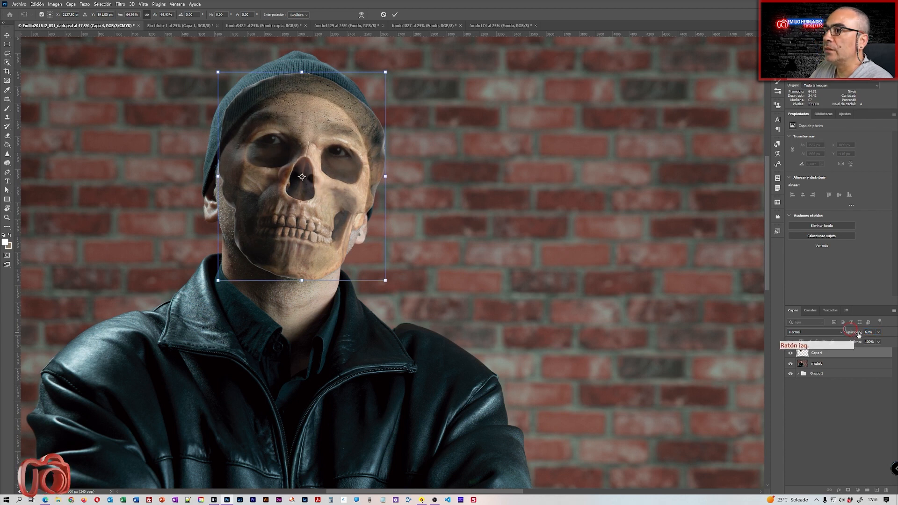
pyautogui.moveTo(302, 214); pyautogui.dragTo(300, 203)
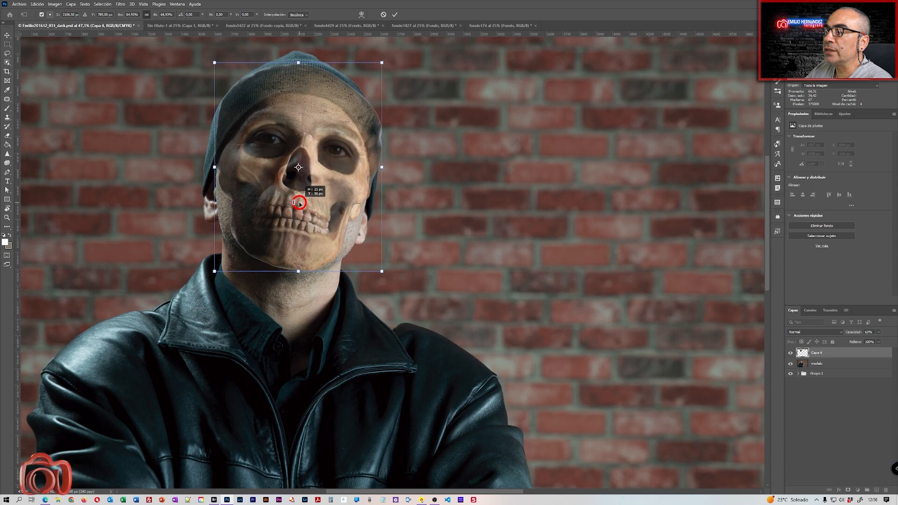
pyautogui.moveTo(299, 204); pyautogui.dragTo(299, 203)
pyautogui.moveTo(302, 273); pyautogui.dragTo(301, 246)
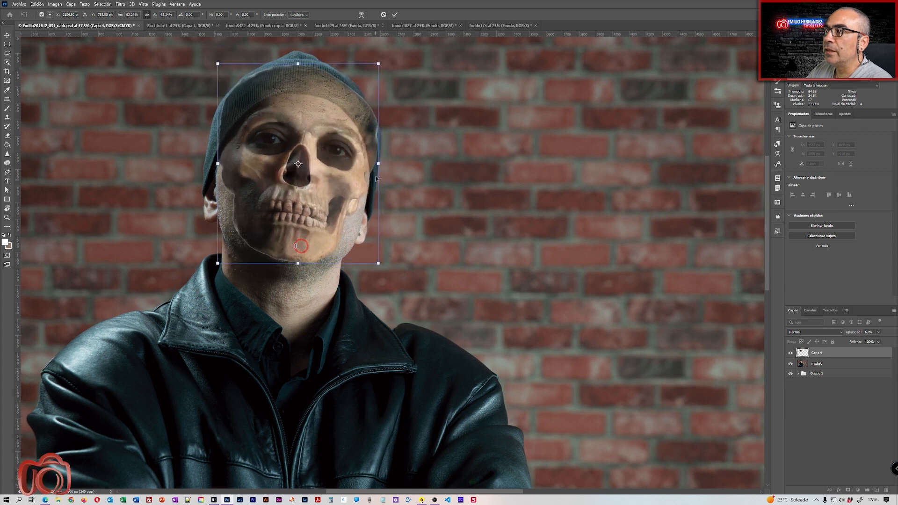
pyautogui.moveTo(378, 164)
pyautogui.mouseDown()
pyautogui.moveTo(393, 162)
pyautogui.moveTo(381, 165)
pyautogui.mouseUp()
pyautogui.click(395, 16)
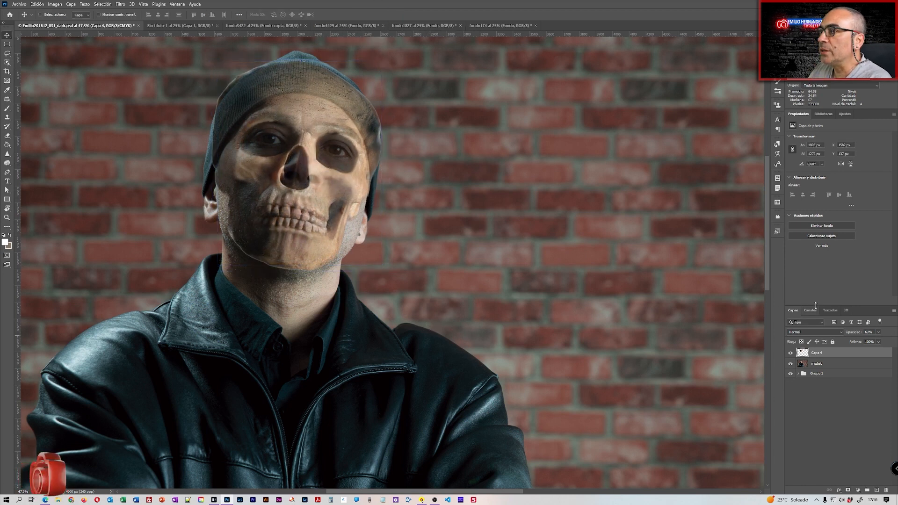
# Add a layer mask to Capa 4 and paint black to reveal the man's real eyes.
pyautogui.click(848, 491)
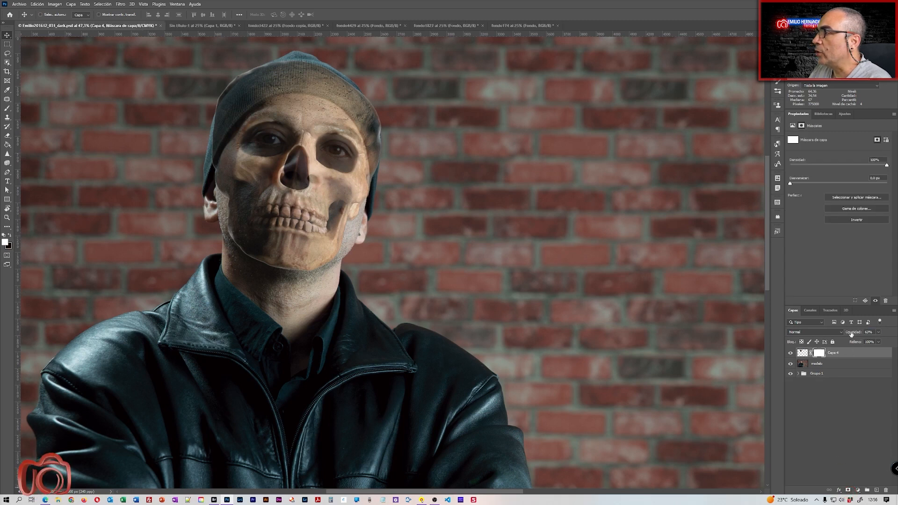
pyautogui.click(8, 110)
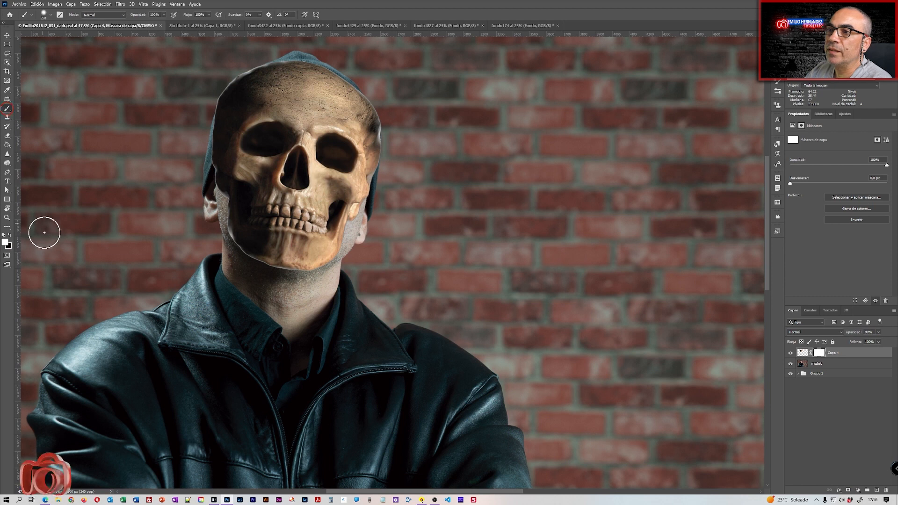
pyautogui.click(9, 236)
pyautogui.keyDown('alt'); pyautogui.moveTo(290, 171); pyautogui.dragTo(293, 170); pyautogui.keyUp('alt')
pyautogui.moveTo(273, 139); pyautogui.dragTo(273, 139)
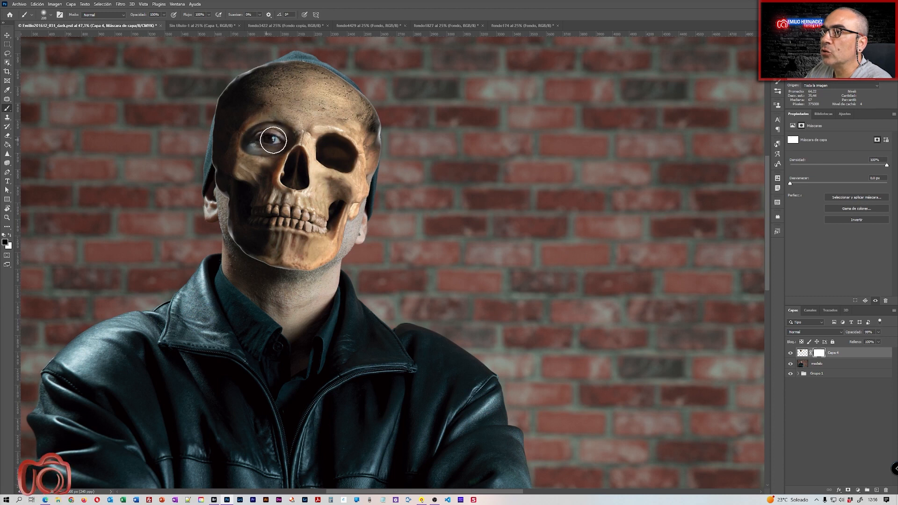
pyautogui.moveTo(345, 158)
pyautogui.mouseDown()
pyautogui.moveTo(328, 149)
pyautogui.moveTo(339, 170)
pyautogui.mouseUp()
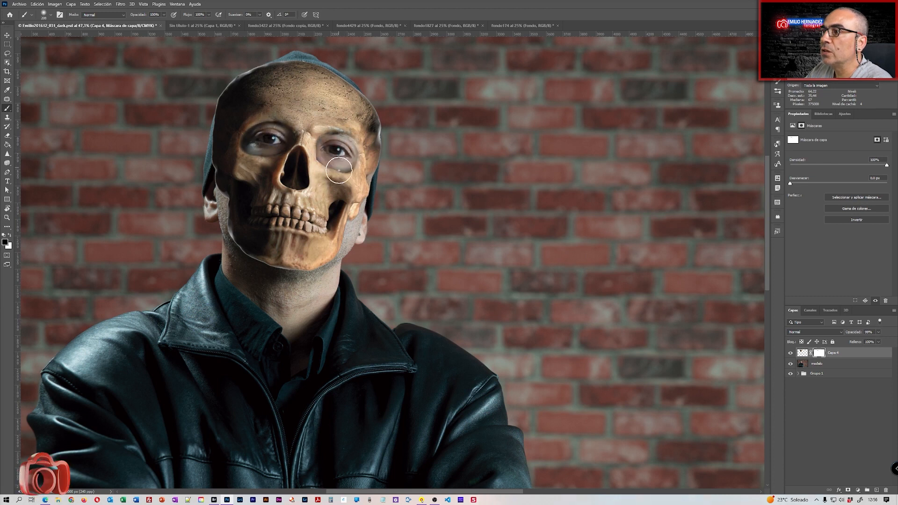
# Paint white with a harder brush to restore the skull around the right eye socket.
pyautogui.press('x')
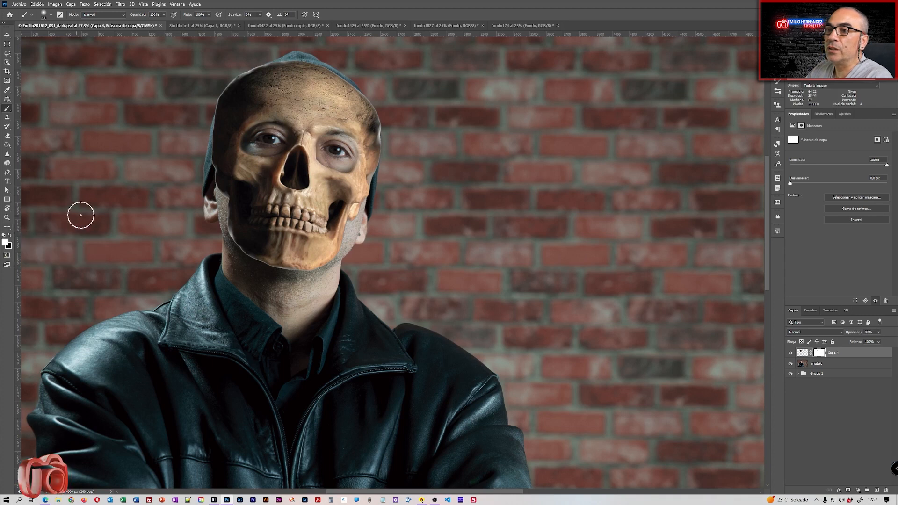
pyautogui.keyDown('alt'); pyautogui.rightClick(277, 149); pyautogui.keyUp('alt')
pyautogui.moveTo(278, 149); pyautogui.dragTo(261, 229)
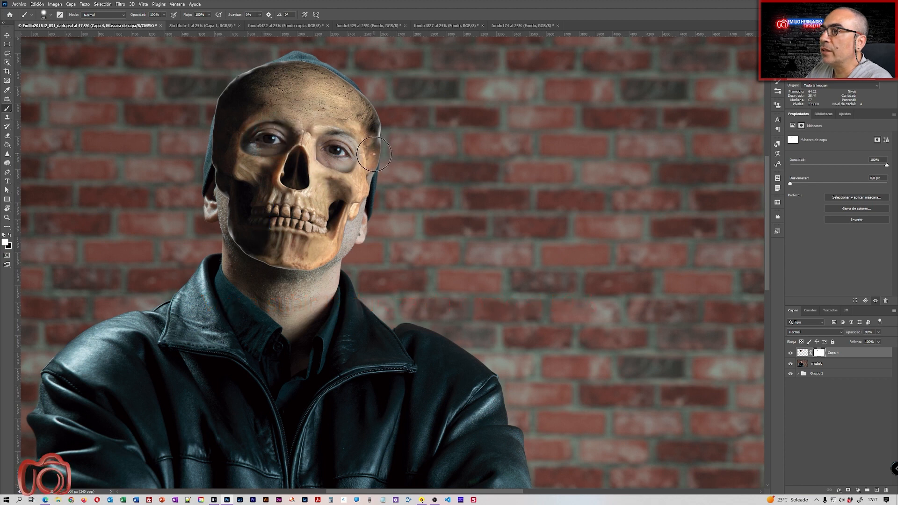
pyautogui.moveTo(370, 149); pyautogui.dragTo(344, 125)
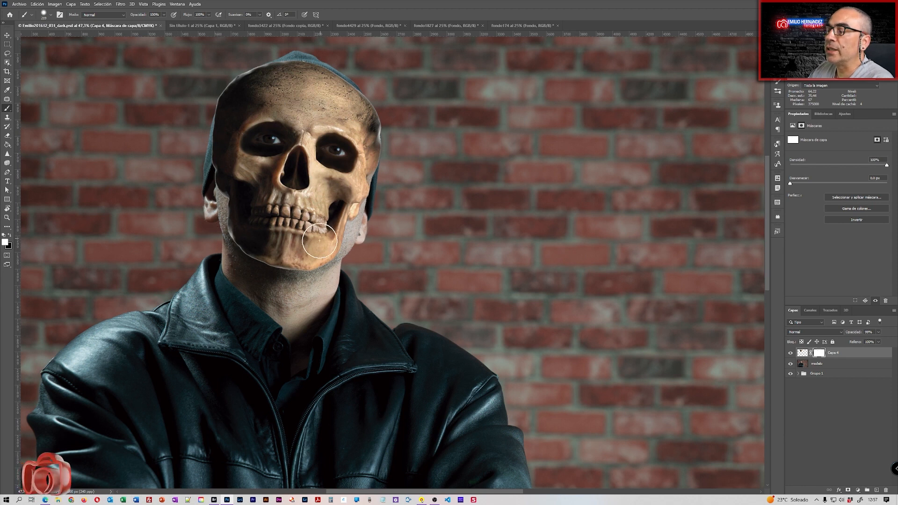
pyautogui.press('alt')
pyautogui.moveTo(320, 257)
pyautogui.mouseDown()
pyautogui.moveTo(318, 214)
pyautogui.moveTo(327, 312)
pyautogui.mouseUp()
# Paint black across the skull's crown so the beanie shows over it.
pyautogui.click(9, 235)
pyautogui.moveTo(203, 138)
pyautogui.mouseDown()
pyautogui.moveTo(223, 97)
pyautogui.moveTo(252, 76)
pyautogui.moveTo(331, 60)
pyautogui.moveTo(305, 68)
pyautogui.moveTo(371, 80)
pyautogui.moveTo(325, 72)
pyautogui.moveTo(381, 100)
pyautogui.moveTo(322, 72)
pyautogui.moveTo(401, 125)
pyautogui.moveTo(388, 119)
pyautogui.mouseUp()
pyautogui.keyDown('alt'); pyautogui.rightClick(377, 113); pyautogui.keyUp('alt')
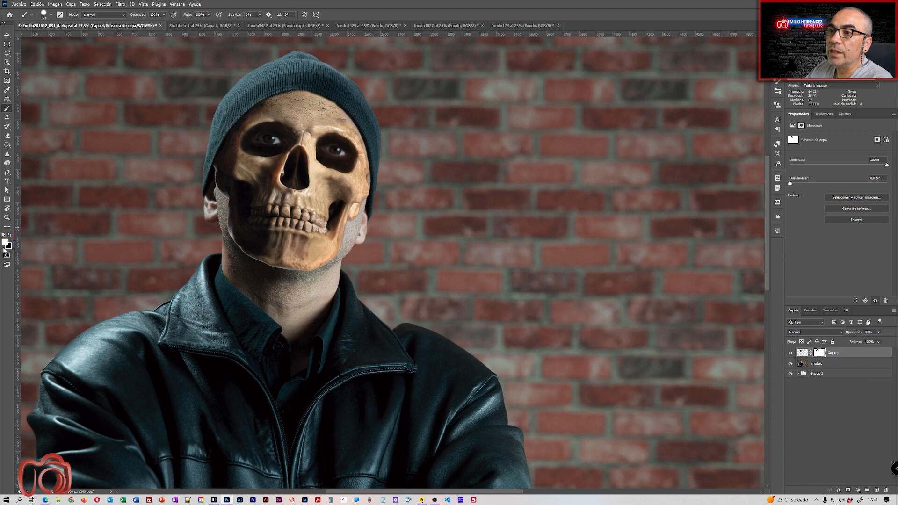
pyautogui.keyDown('alt'); pyautogui.rightClick(126, 183); pyautogui.keyUp('alt')
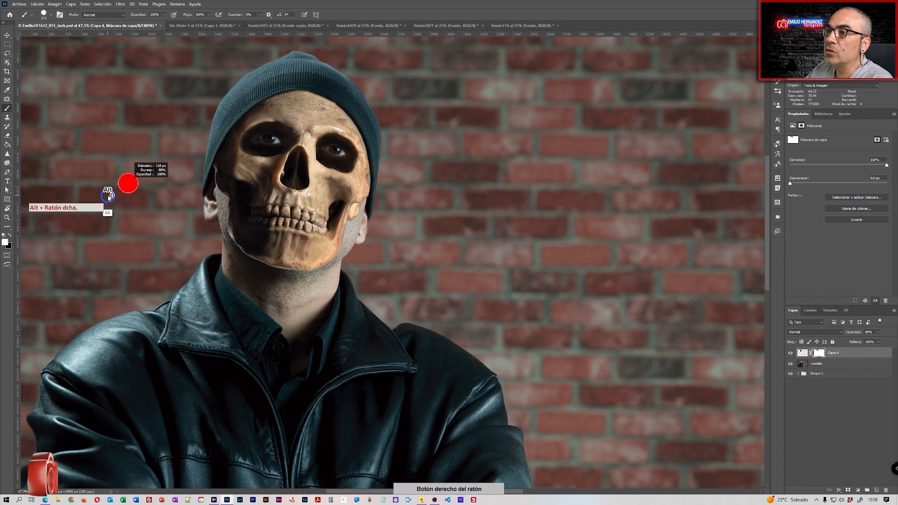
# Paint Capa 4's mask with a small soft brush to fade the skull's jaw and right edge.
pyautogui.keyDown('alt'); pyautogui.rightClick(317, 110); pyautogui.keyUp('alt')
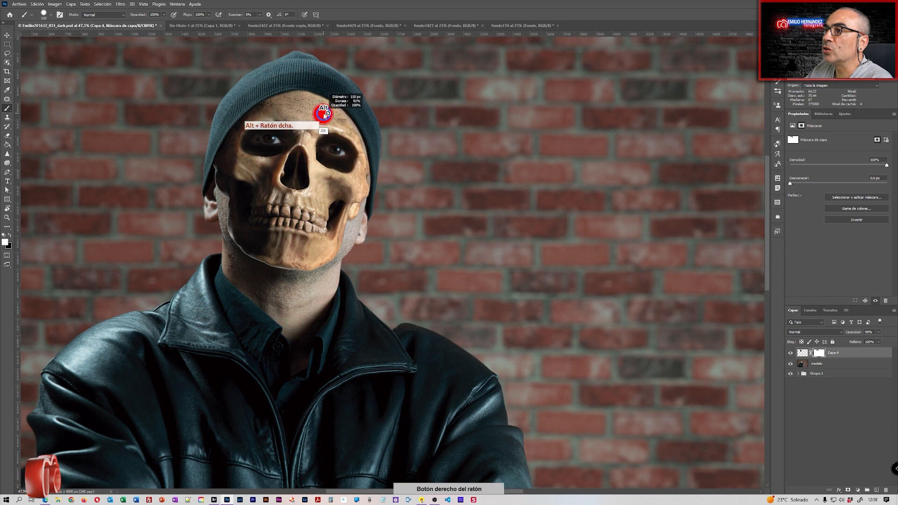
pyautogui.moveTo(324, 109); pyautogui.dragTo(323, 93)
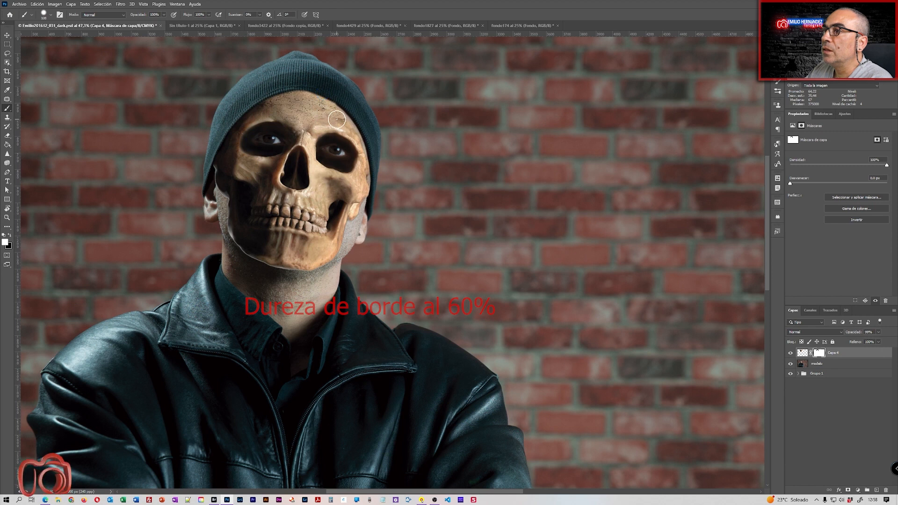
pyautogui.keyDown('alt'); pyautogui.rightClick(339, 123); pyautogui.keyUp('alt')
pyautogui.moveTo(339, 122); pyautogui.dragTo(344, 122)
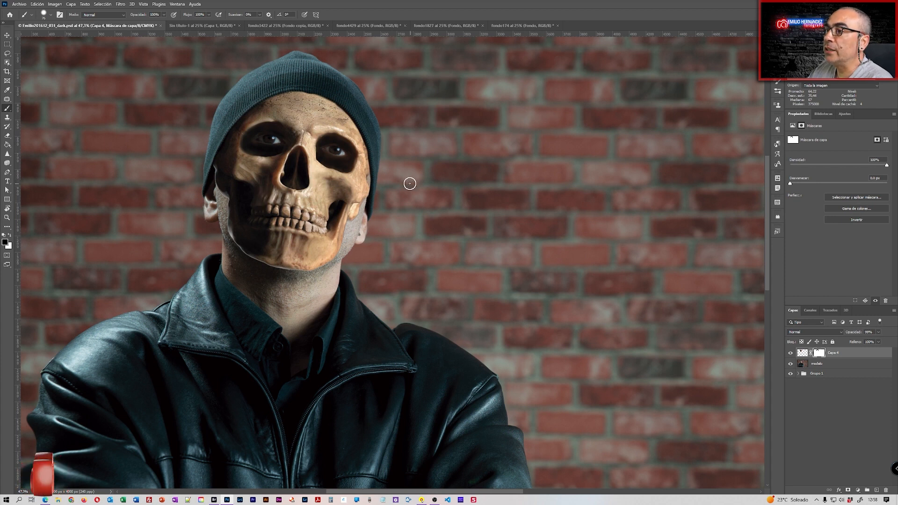
pyautogui.moveTo(408, 193)
pyautogui.mouseDown()
pyautogui.moveTo(402, 112)
pyautogui.moveTo(415, 3)
pyautogui.mouseUp()
pyautogui.moveTo(214, 224); pyautogui.dragTo(232, 222)
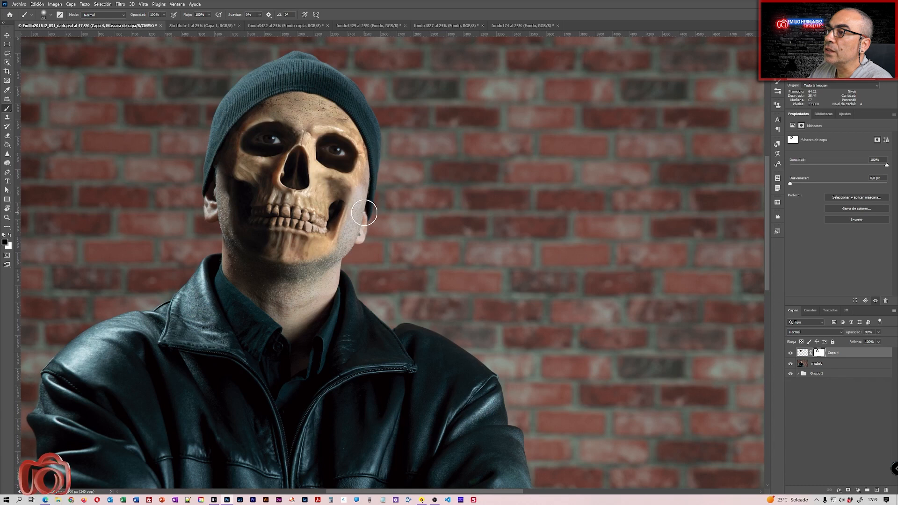
pyautogui.rightClick(364, 224)
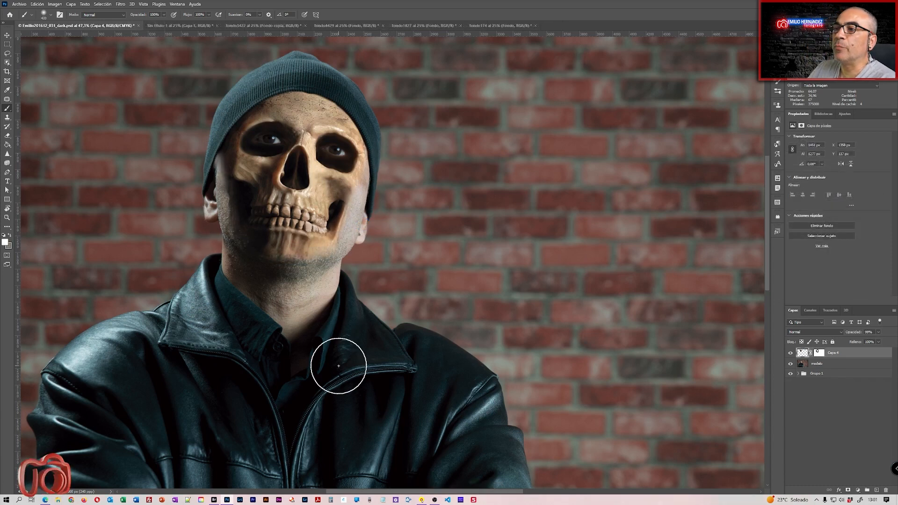
# Add a Black & White adjustment, tune Cyans, Blues, Yellows and Reds (60), and lower its opacity.
pyautogui.click(859, 490)
pyautogui.click(856, 427)
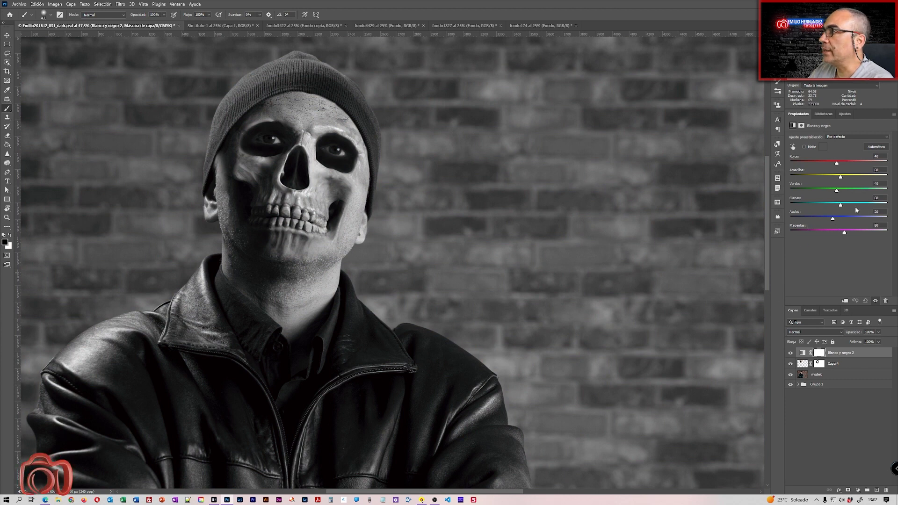
pyautogui.moveTo(841, 206); pyautogui.dragTo(860, 231)
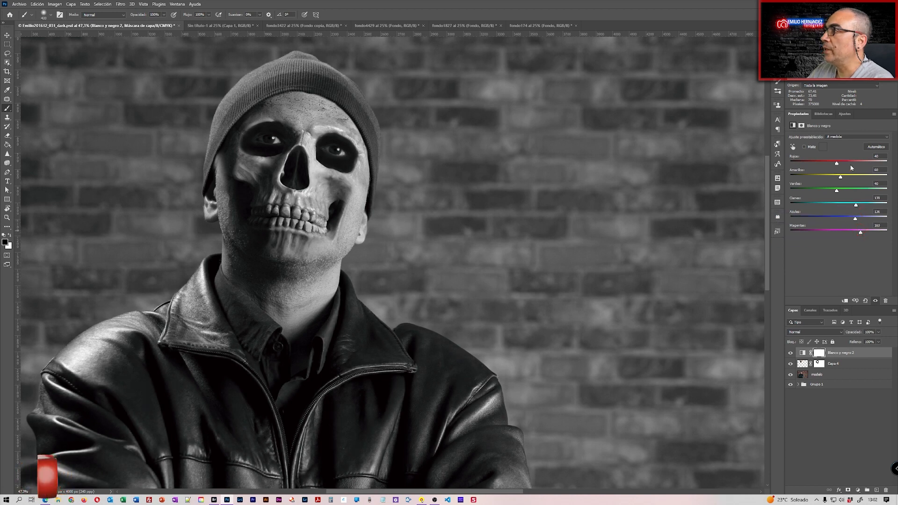
pyautogui.moveTo(837, 177); pyautogui.dragTo(824, 178)
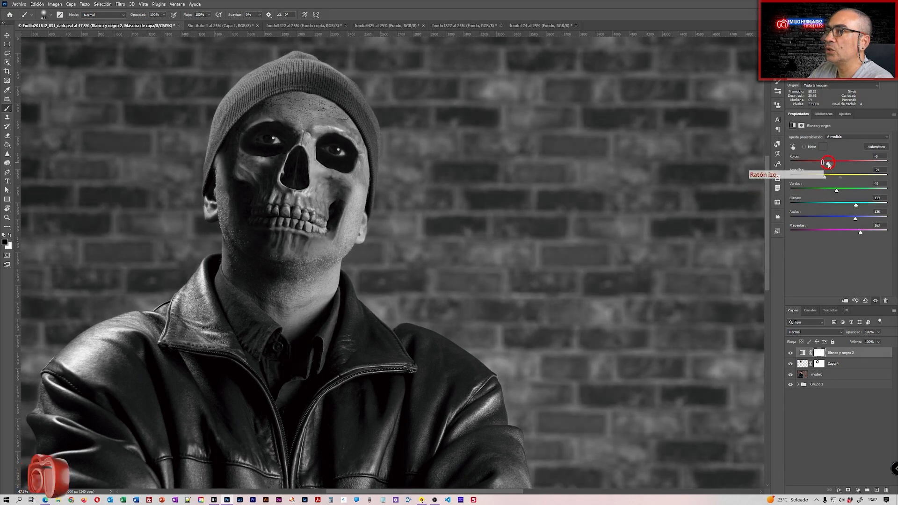
pyautogui.moveTo(827, 164); pyautogui.dragTo(839, 164)
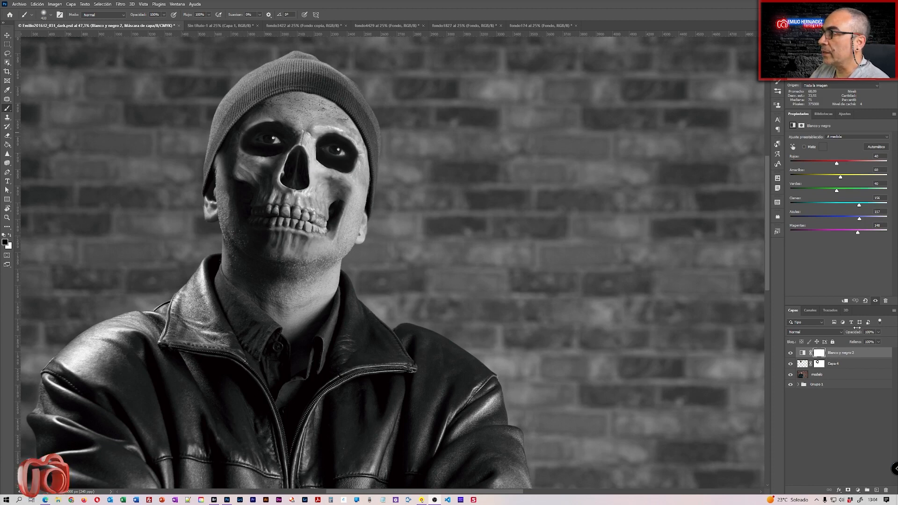
pyautogui.moveTo(858, 332); pyautogui.dragTo(851, 332)
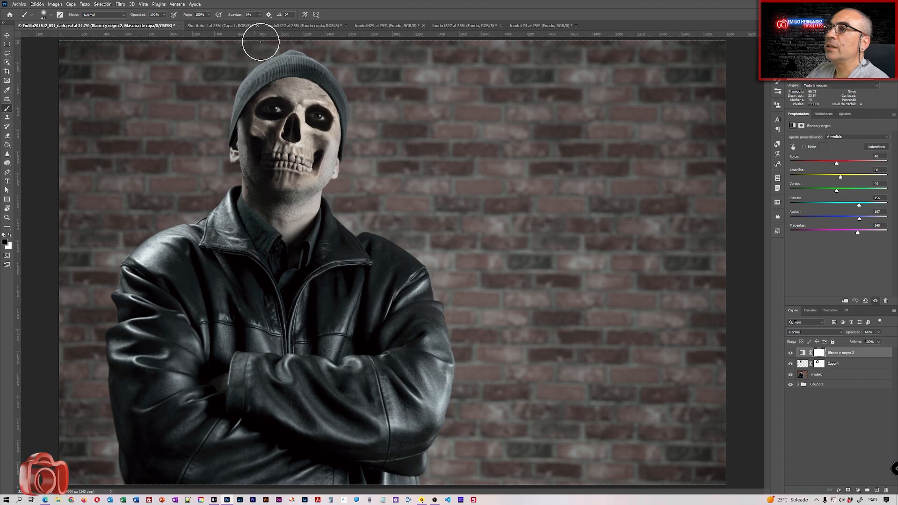
# Drag the clouds layer from fondo3422 into the skull document to cover the canvas.
pyautogui.click(298, 26)
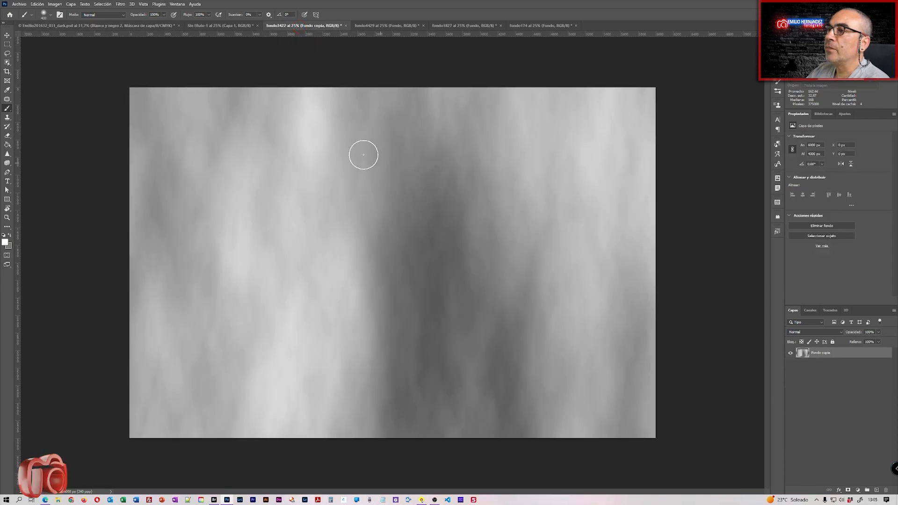
pyautogui.click(7, 35)
pyautogui.moveTo(267, 132); pyautogui.dragTo(379, 196)
pyautogui.click(537, 227)
pyautogui.moveTo(536, 227); pyautogui.dragTo(542, 279)
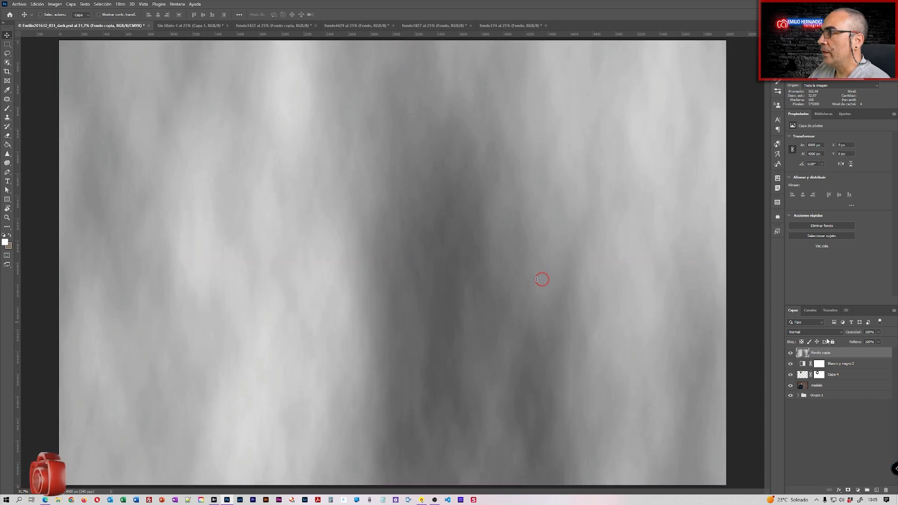
# Hide the clouds layer, target the modelo layer and pick Object Selection.
pyautogui.click(790, 353)
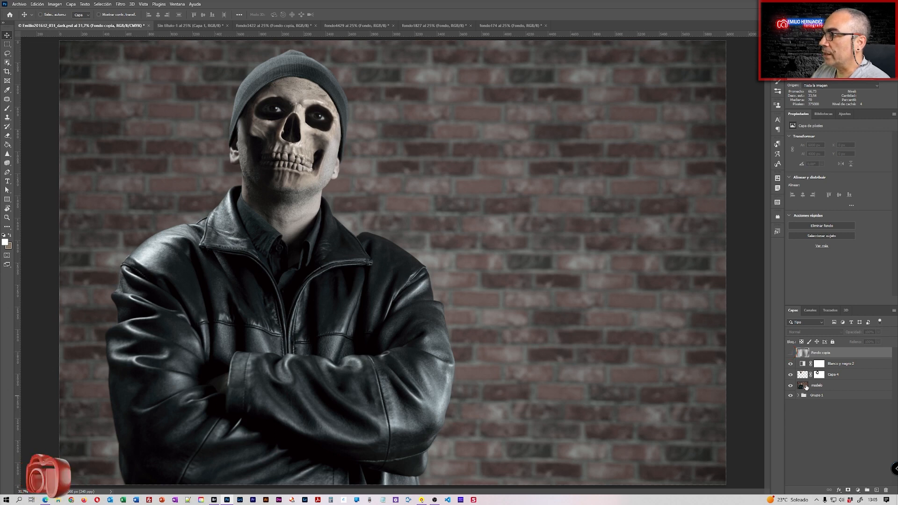
pyautogui.click(806, 386)
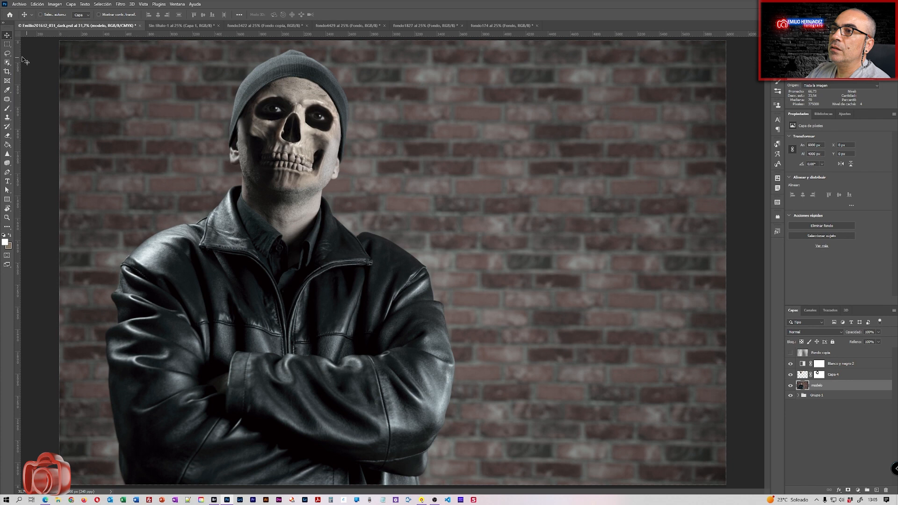
pyautogui.click(7, 62)
# Select the man with Select Subject and open Select and Mask on the sleeve edge.
pyautogui.click(357, 15)
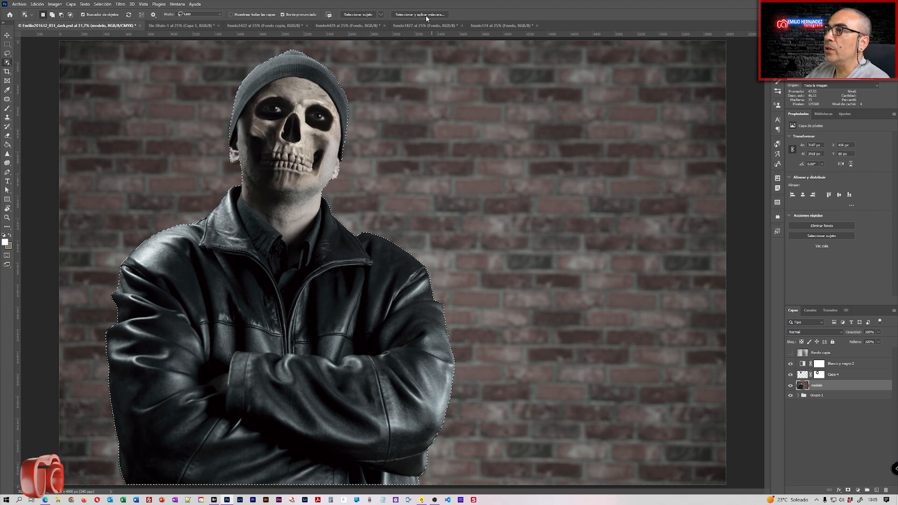
pyautogui.click(411, 14)
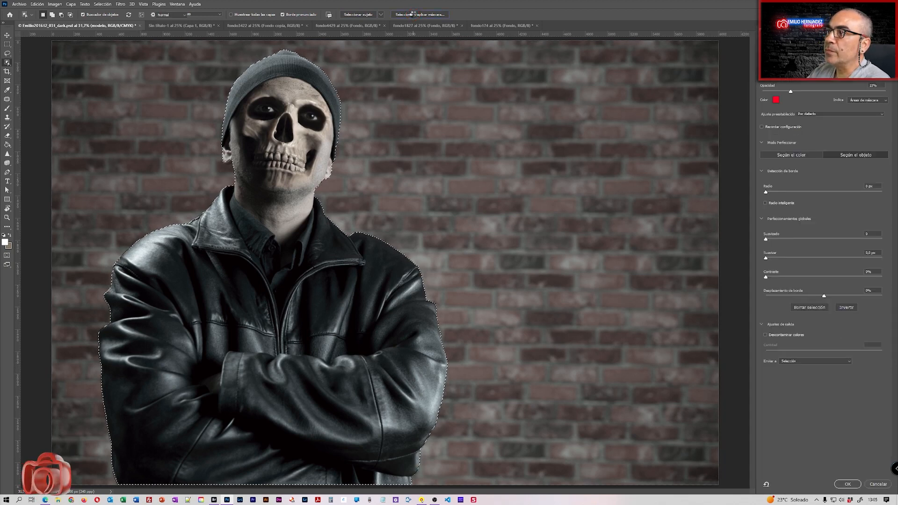
pyautogui.moveTo(139, 333); pyautogui.dragTo(184, 302)
pyautogui.moveTo(185, 302); pyautogui.dragTo(250, 294)
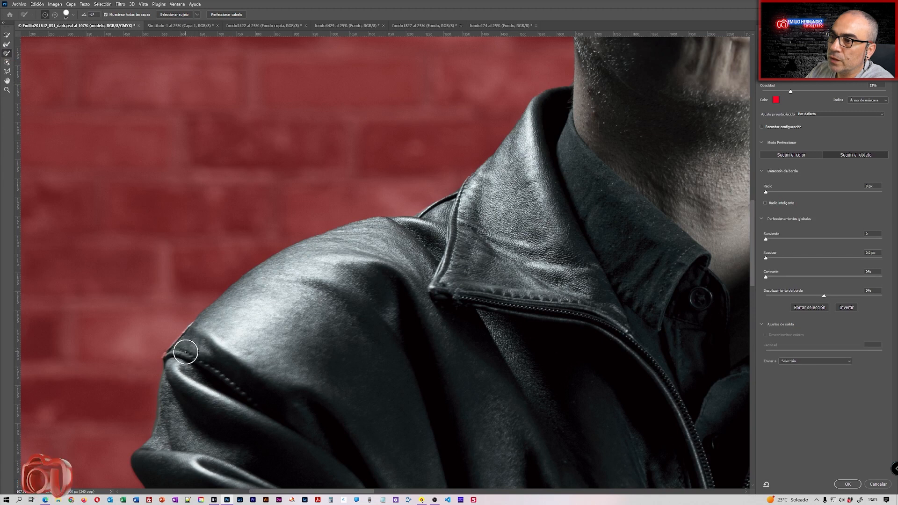
pyautogui.keyDown('alt'); pyautogui.rightClick(199, 322); pyautogui.keyUp('alt')
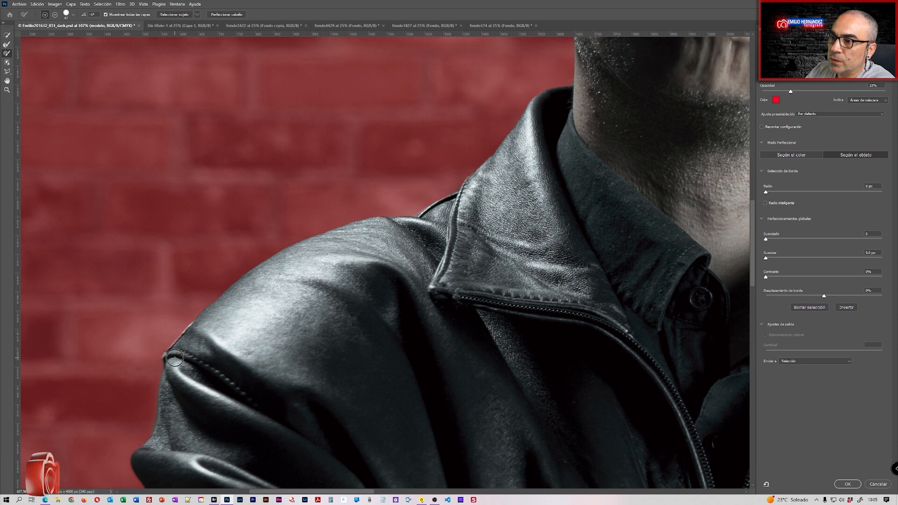
# Refine the selection edges around the ear lobe and along the leather jacket sleeve.
pyautogui.moveTo(344, 332); pyautogui.dragTo(257, 442)
pyautogui.moveTo(398, 195)
pyautogui.mouseDown()
pyautogui.moveTo(418, 192)
pyautogui.moveTo(401, 199)
pyautogui.moveTo(416, 194)
pyautogui.moveTo(409, 197)
pyautogui.mouseUp()
pyautogui.moveTo(582, 155); pyautogui.dragTo(269, 448)
pyautogui.moveTo(674, 449); pyautogui.dragTo(346, 75)
pyautogui.moveTo(444, 406); pyautogui.dragTo(377, 214)
pyautogui.keyDown('shift'); pyautogui.click(403, 251); pyautogui.keyUp('shift')
pyautogui.moveTo(370, 449); pyautogui.dragTo(315, 313)
pyautogui.keyDown('shift'); pyautogui.click(284, 408); pyautogui.keyUp('shift')
pyautogui.moveTo(257, 407); pyautogui.dragTo(491, 85)
pyautogui.moveTo(70, 196); pyautogui.dragTo(707, 230)
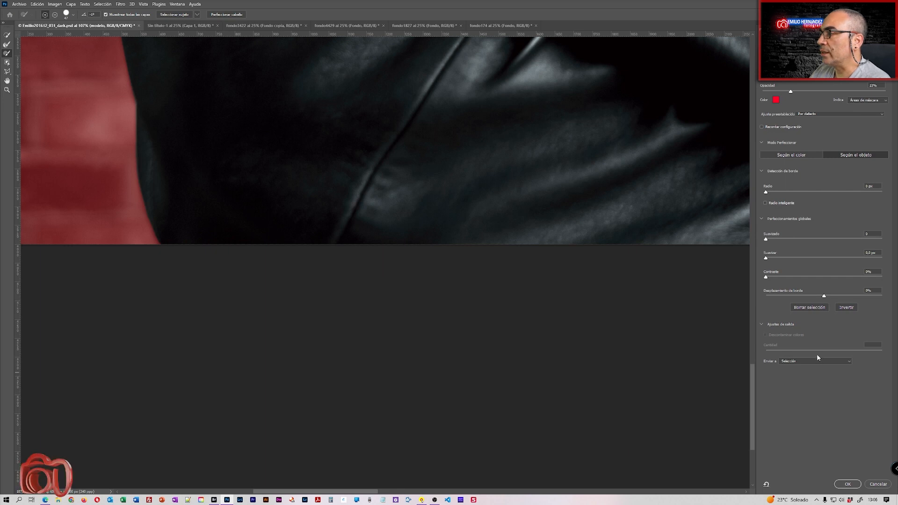
# Accept the refined selection of the man and zoom out to the whole composition.
pyautogui.click(847, 484)
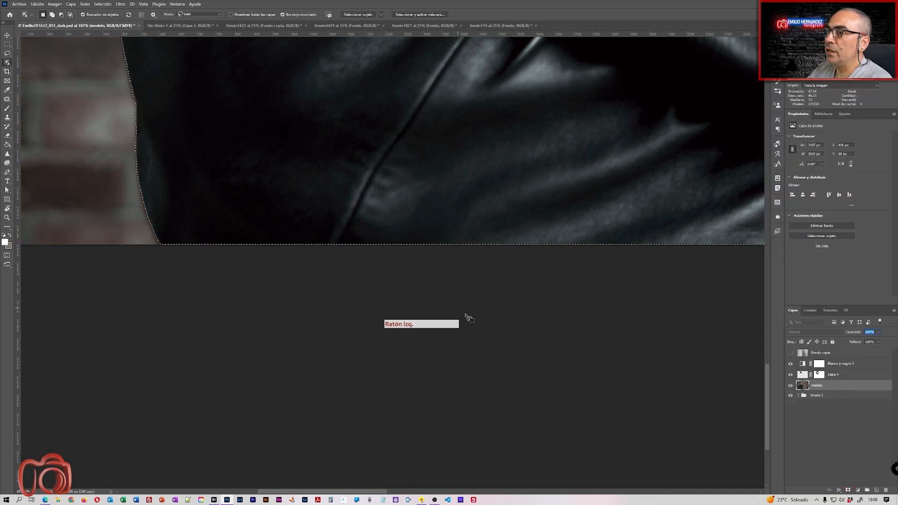
pyautogui.moveTo(462, 321); pyautogui.dragTo(426, 322)
pyautogui.press('Return')
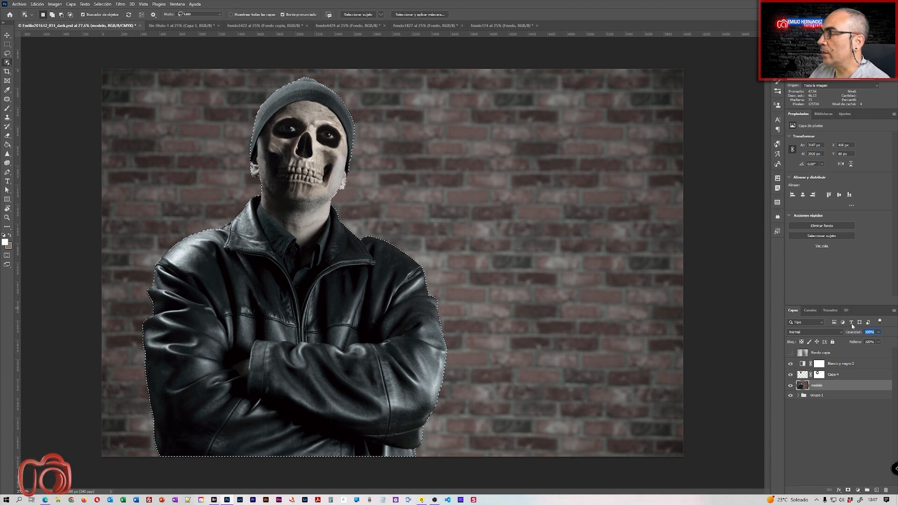
# Show Fondo copia, mask it with the selection, invert with Ctrl+I, and set 60% opacity.
pyautogui.click(816, 353)
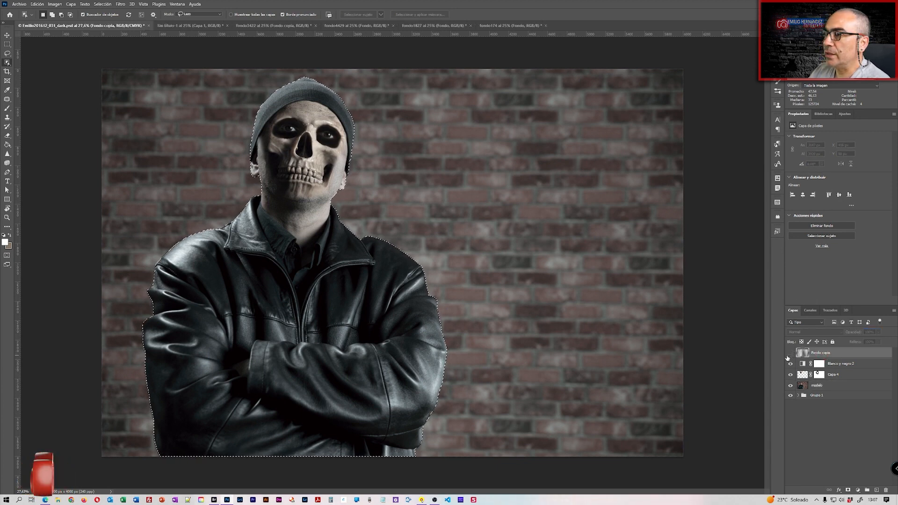
pyautogui.click(790, 353)
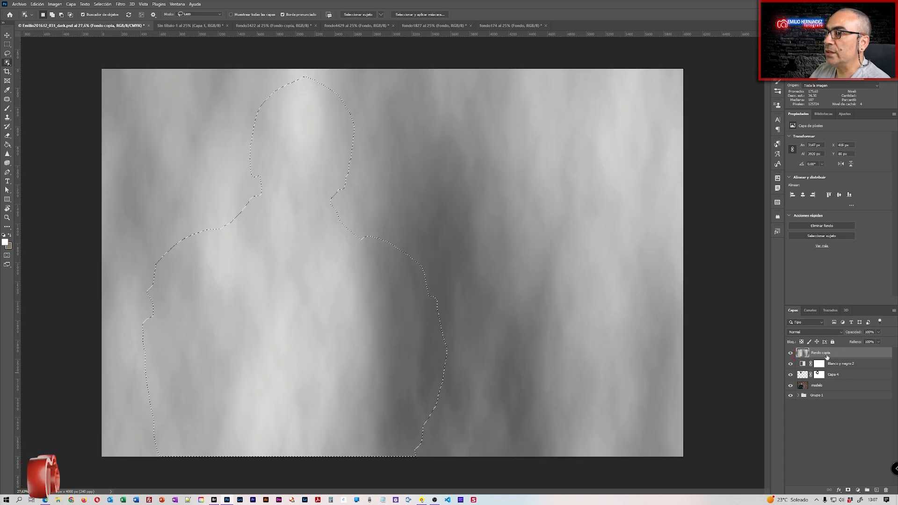
pyautogui.click(848, 490)
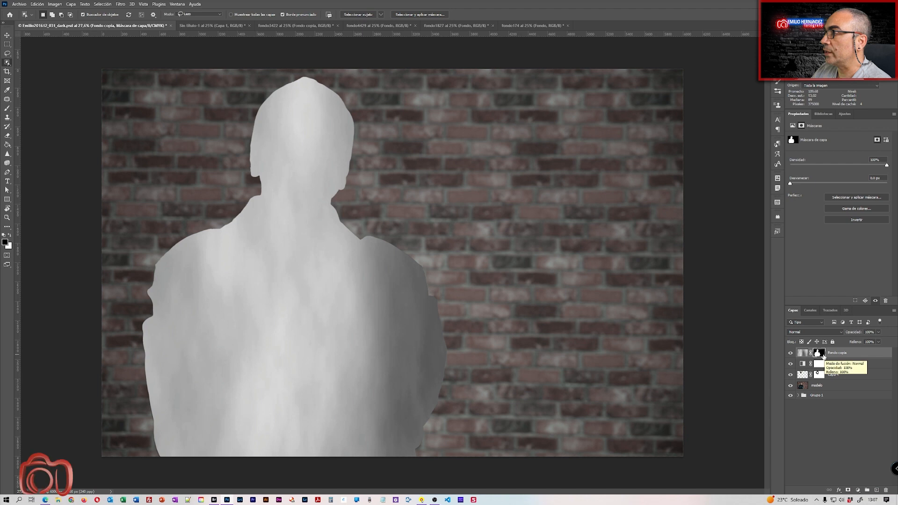
pyautogui.hotkey('ctrl', 'i')
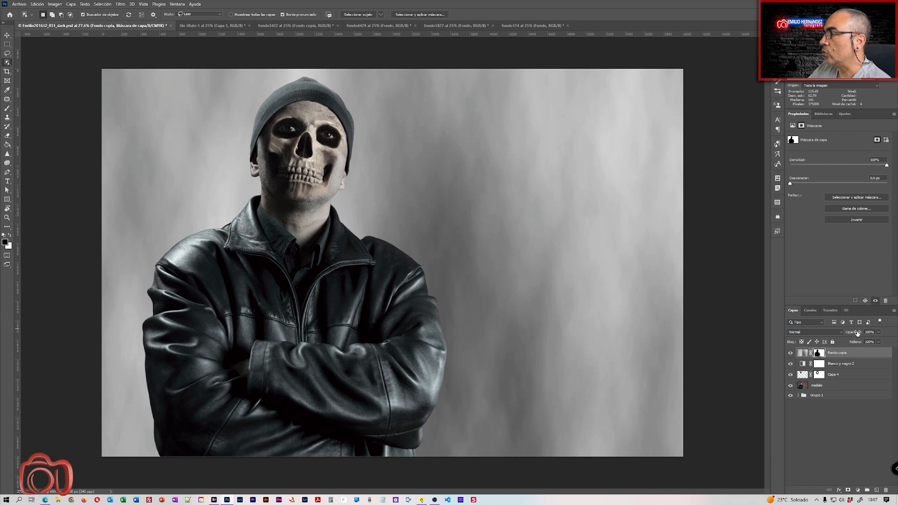
pyautogui.moveTo(854, 333); pyautogui.dragTo(856, 333)
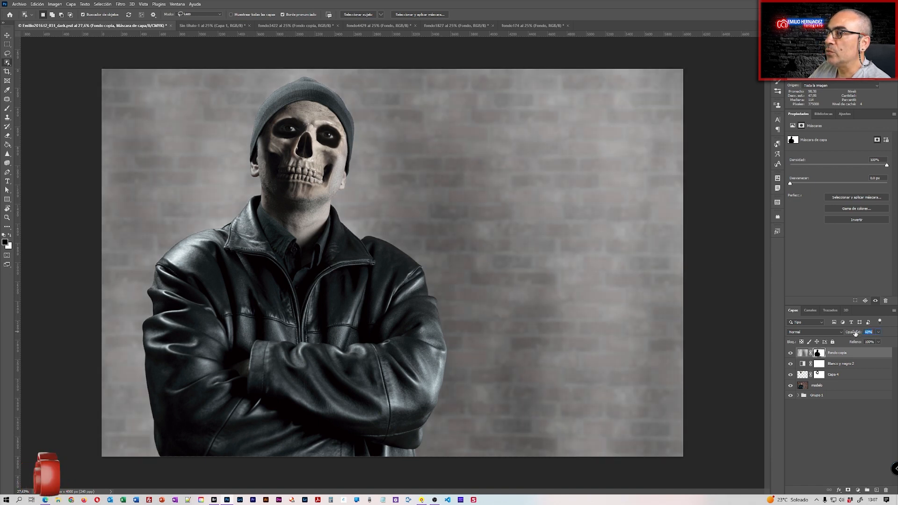
pyautogui.moveTo(855, 334); pyautogui.dragTo(855, 333)
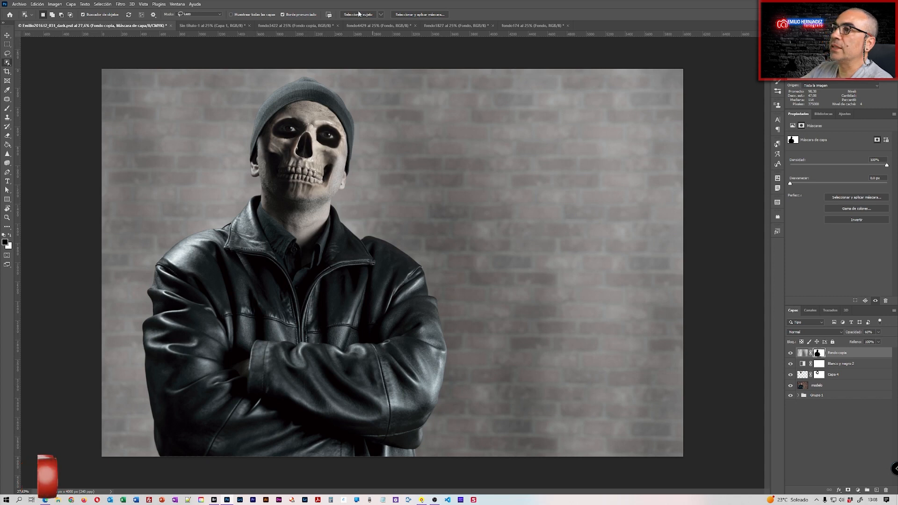
# Drag the fondo4429 concrete texture into the skull document and scale it over the canvas.
pyautogui.click(302, 25)
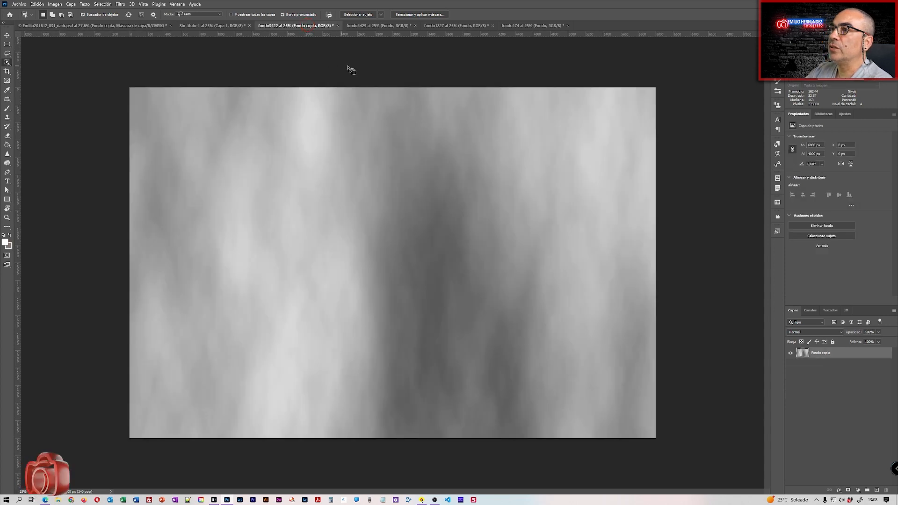
pyautogui.click(381, 25)
pyautogui.click(7, 35)
pyautogui.moveTo(263, 147); pyautogui.dragTo(457, 240)
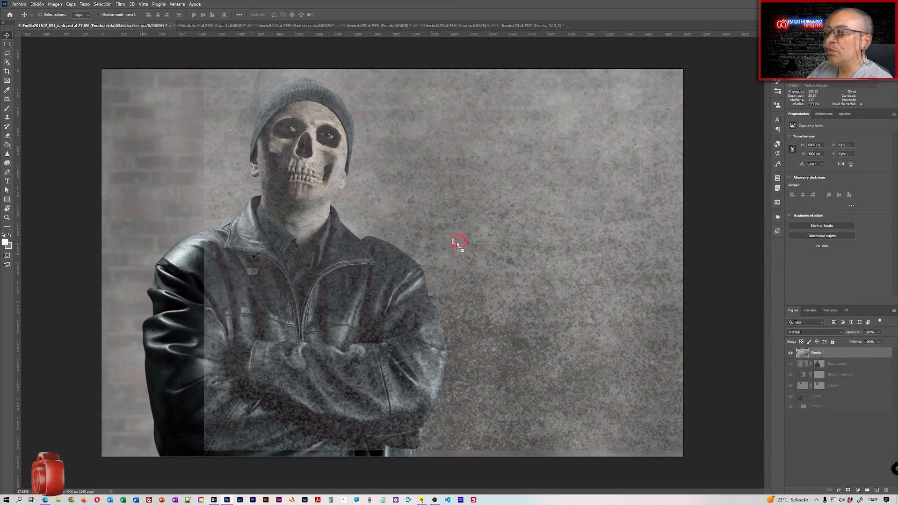
pyautogui.hotkey('ctrl', 't')
pyautogui.moveTo(204, 256)
pyautogui.mouseDown()
pyautogui.moveTo(187, 256)
pyautogui.moveTo(257, 257)
pyautogui.moveTo(214, 259)
pyautogui.mouseUp()
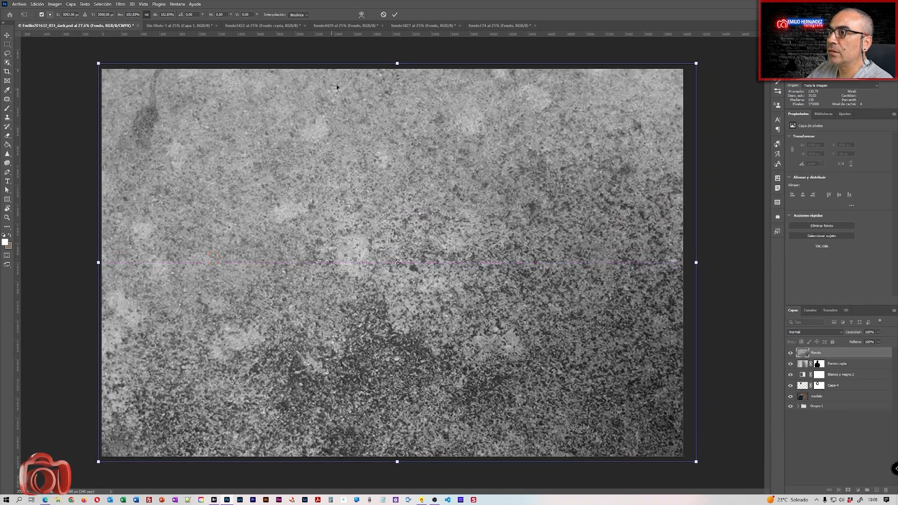
pyautogui.click(393, 15)
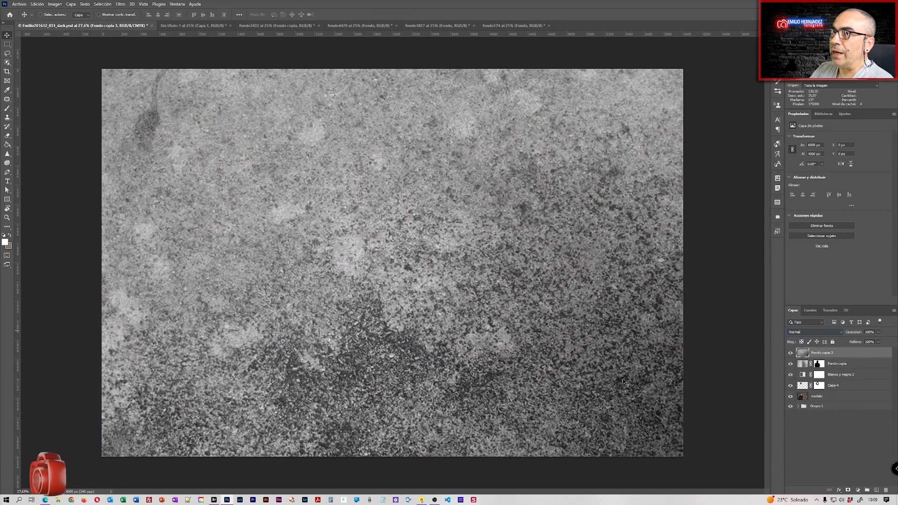
# Set the grey texture to Luz suave at 84% opacity, then switch to fondo174.
pyautogui.click(842, 333)
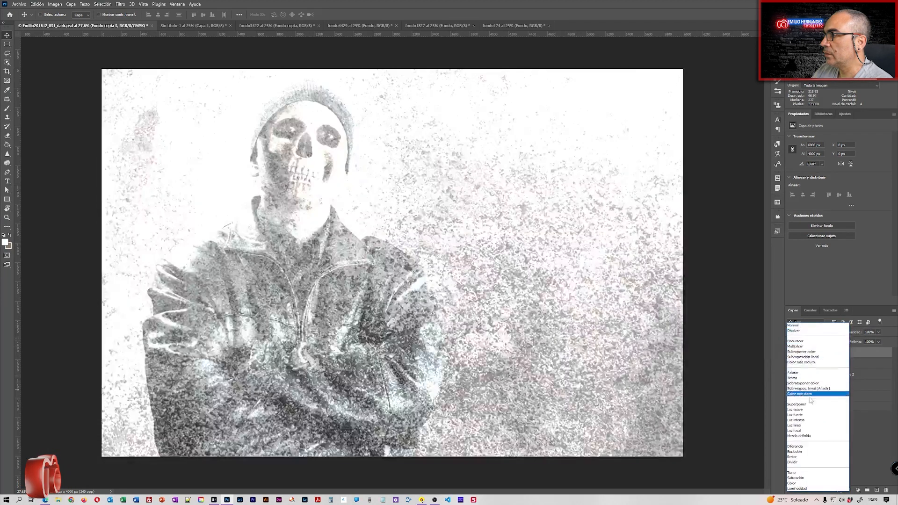
pyautogui.click(795, 409)
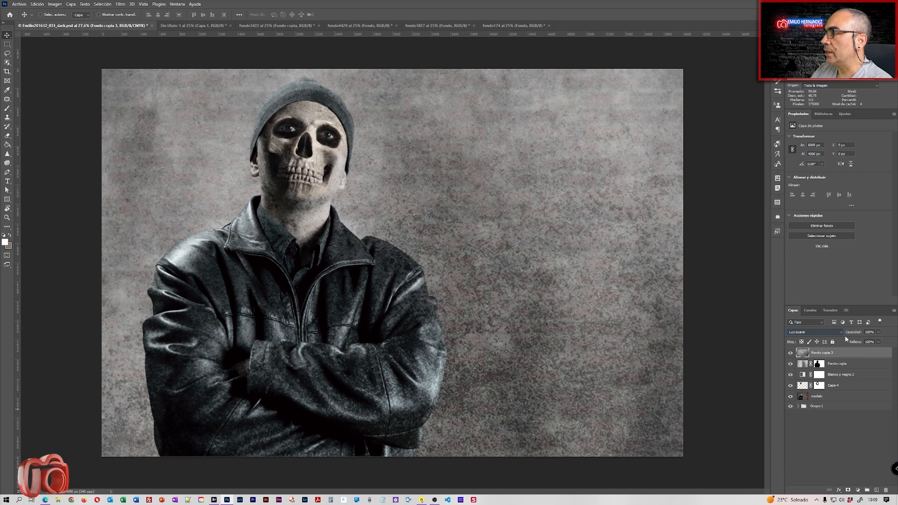
pyautogui.moveTo(868, 331); pyautogui.dragTo(854, 332)
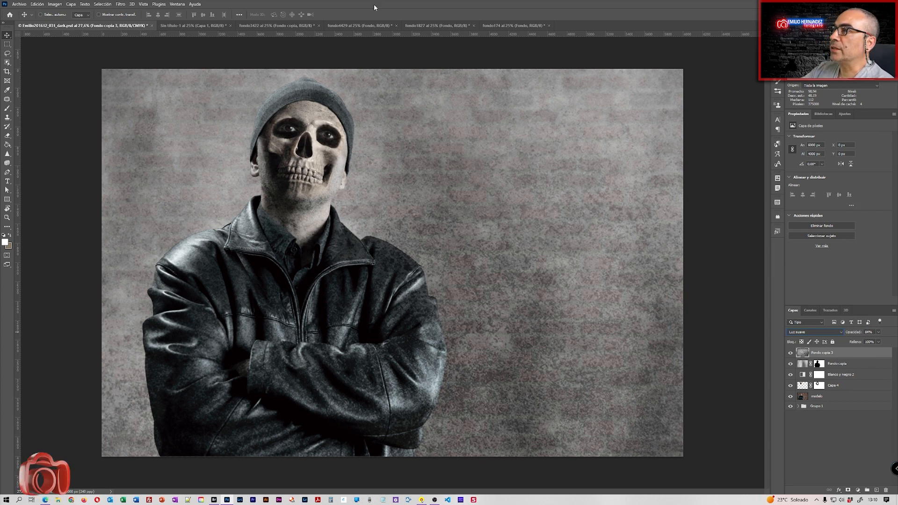
pyautogui.click(431, 25)
pyautogui.click(515, 25)
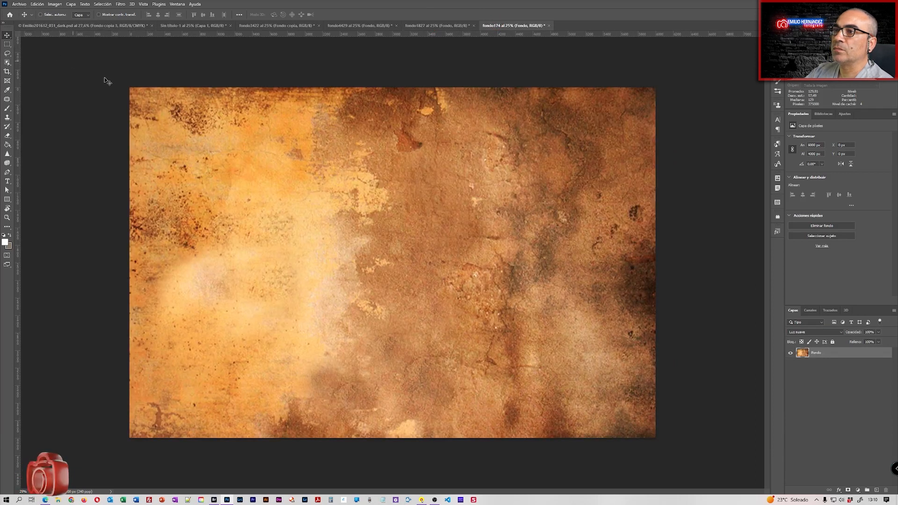
# Place the orange grunge texture into dark.psd, filling the canvas, blended in Luz suave.
pyautogui.moveTo(162, 110); pyautogui.dragTo(460, 241)
pyautogui.click(454, 227)
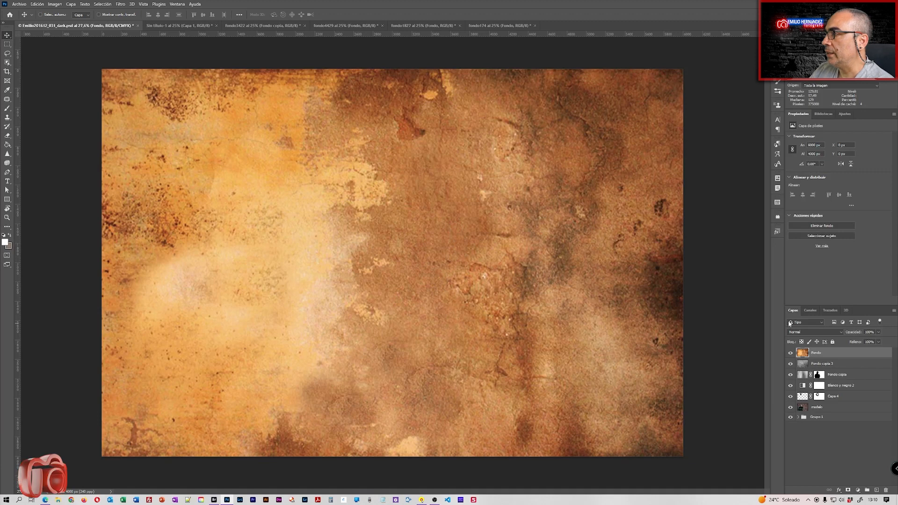
pyautogui.click(837, 332)
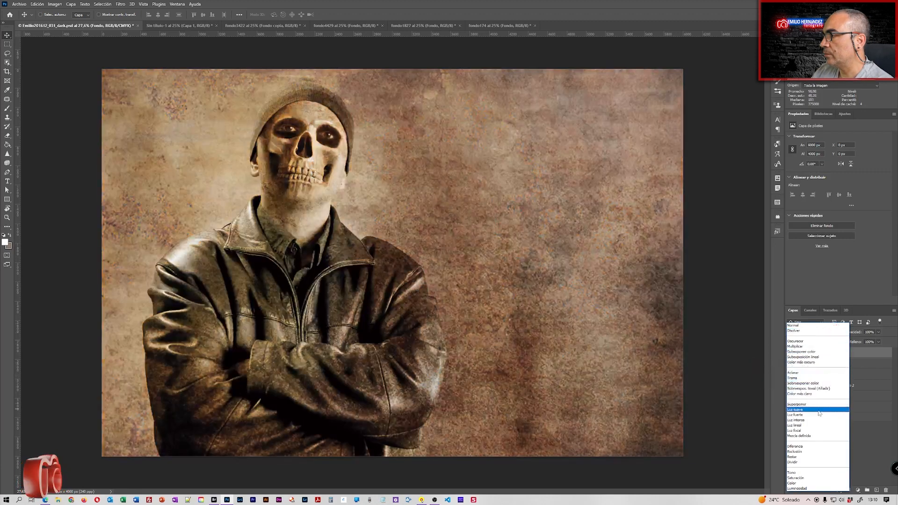
pyautogui.click(819, 410)
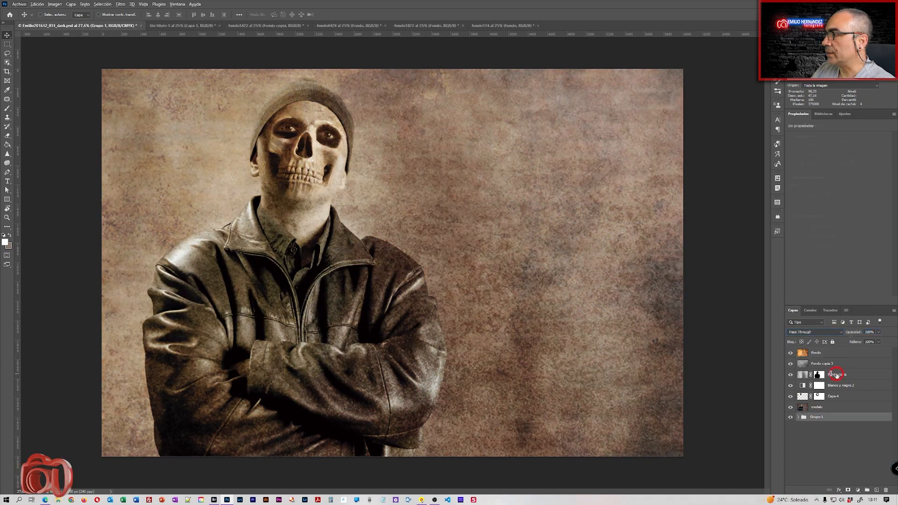
# Rename Fondo copia to 'tapar ladrillos' and copy its mask onto the orange texture.
pyautogui.doubleClick(838, 374)
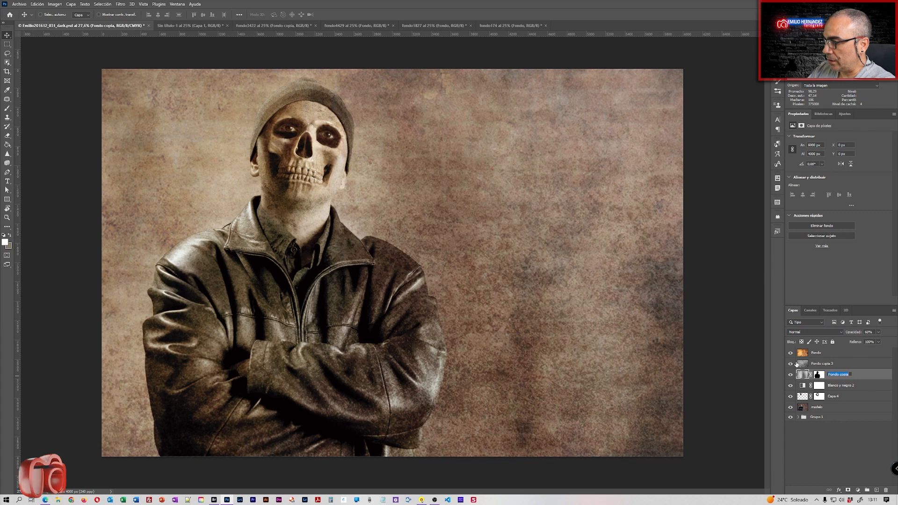
pyautogui.write('tapar ladrillos')
pyautogui.press('Return')
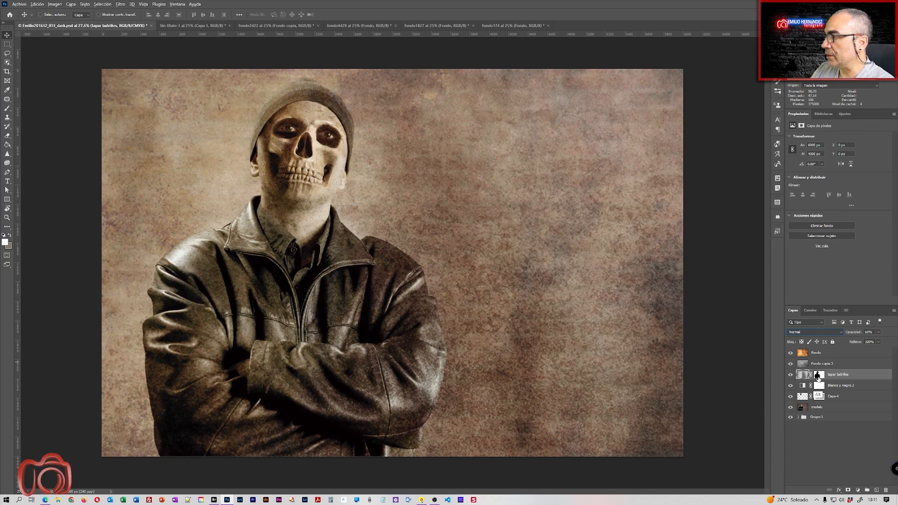
pyautogui.moveTo(819, 379); pyautogui.dragTo(820, 353)
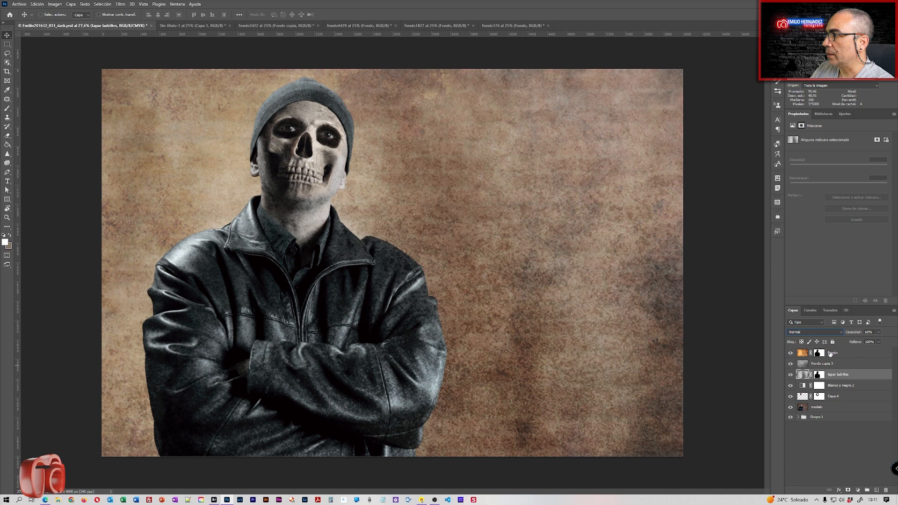
# Name the orange texture layer 'fondo amarillo' and set its opacity to 100%.
pyautogui.doubleClick(832, 353)
pyautogui.write('amarillo')
pyautogui.press('Return')
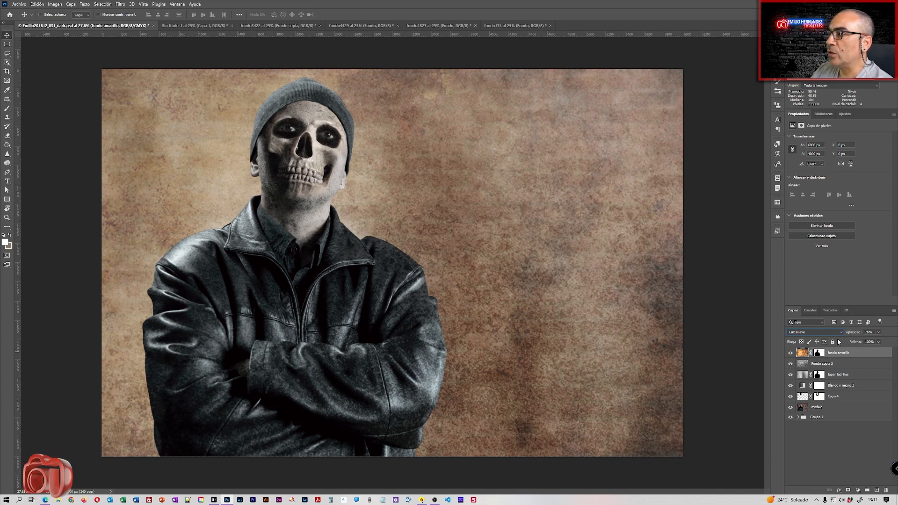
pyautogui.moveTo(853, 332); pyautogui.dragTo(862, 333)
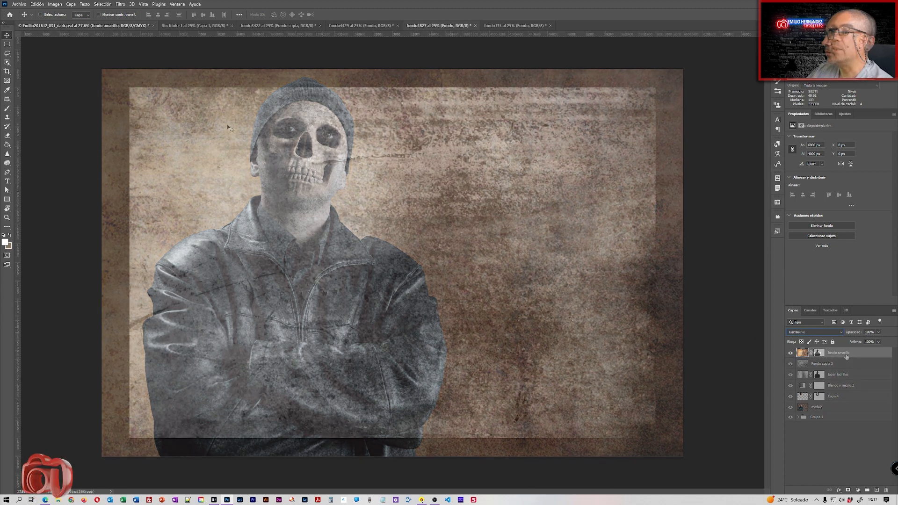
# Bring the grey fondo1827 texture into the portrait in Luz suave at 85% opacity.
pyautogui.click(95, 29)
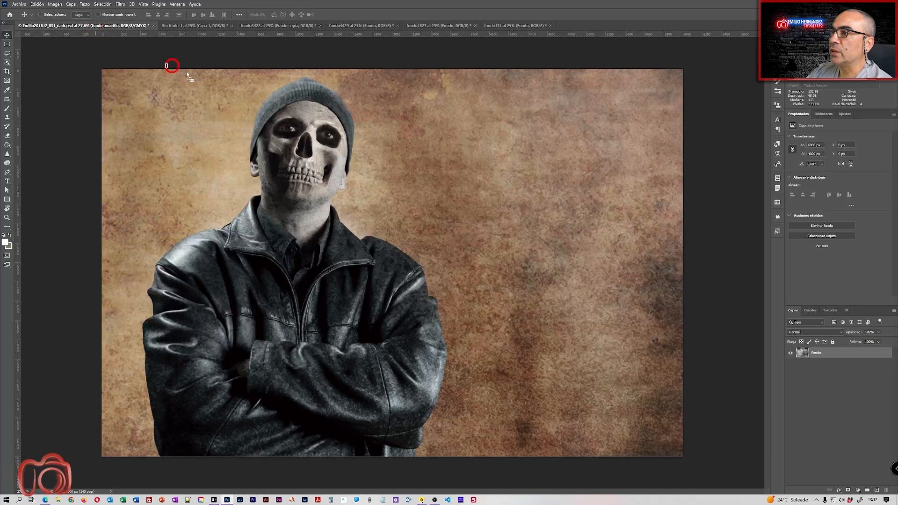
pyautogui.moveTo(391, 201); pyautogui.dragTo(456, 249)
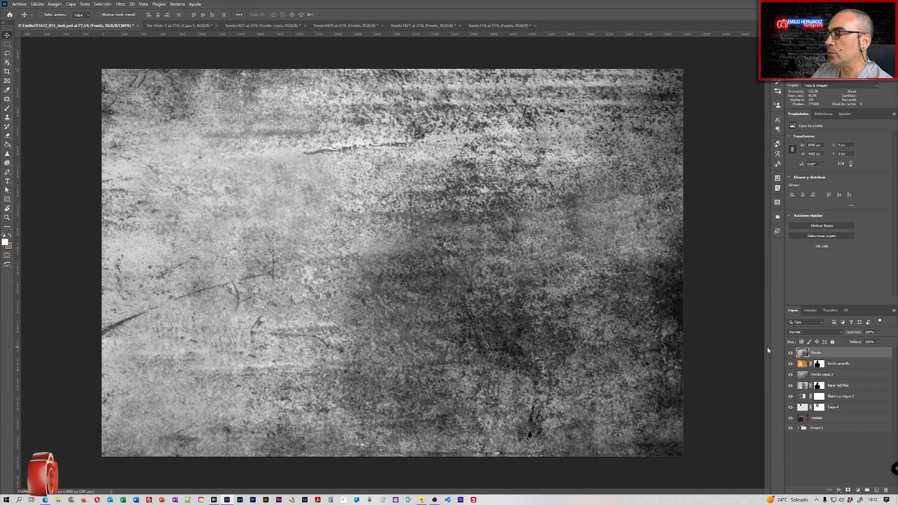
pyautogui.click(831, 331)
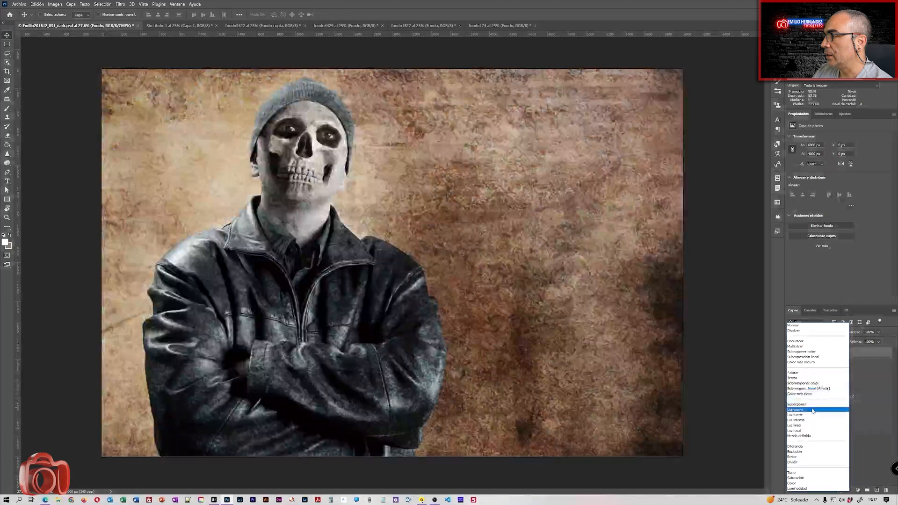
pyautogui.click(813, 410)
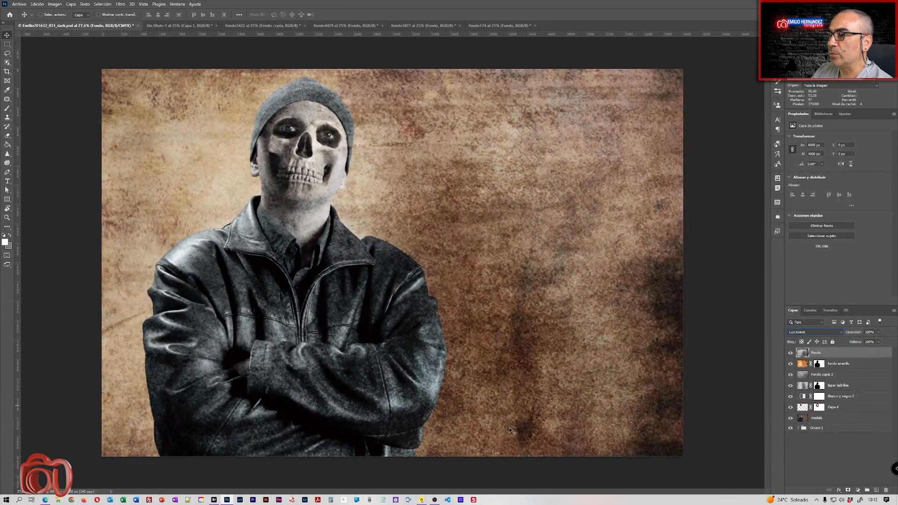
pyautogui.moveTo(853, 331); pyautogui.dragTo(859, 337)
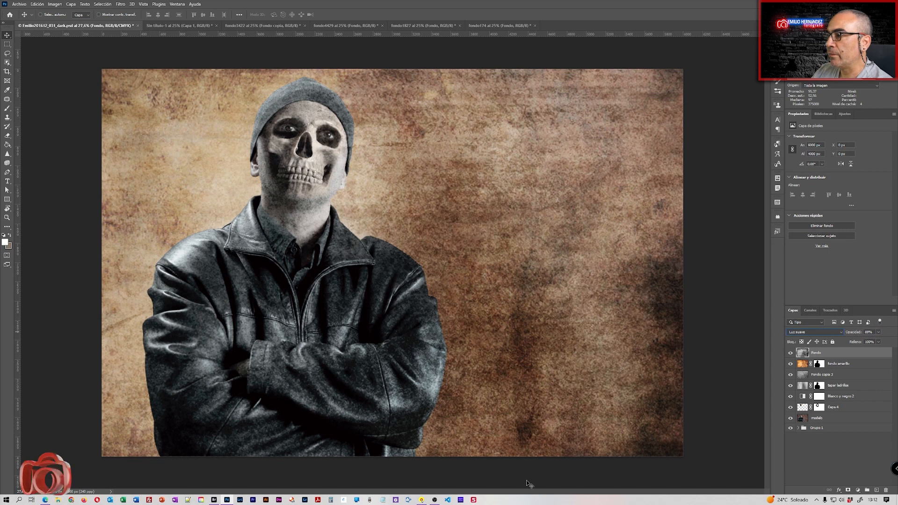
# Duplicate Fondo copia 3 as Fondo copia 4 and copy the tapar ladrillos mask onto it.
pyautogui.click(790, 374)
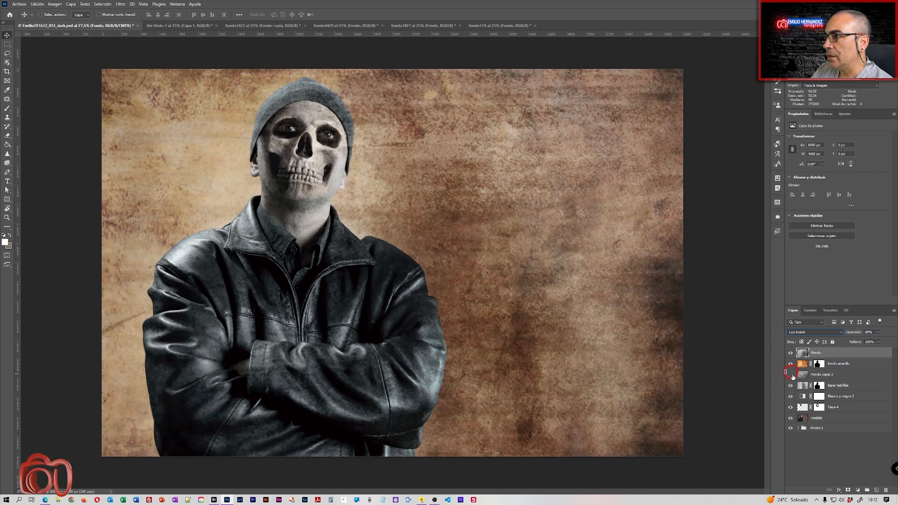
pyautogui.click(791, 375)
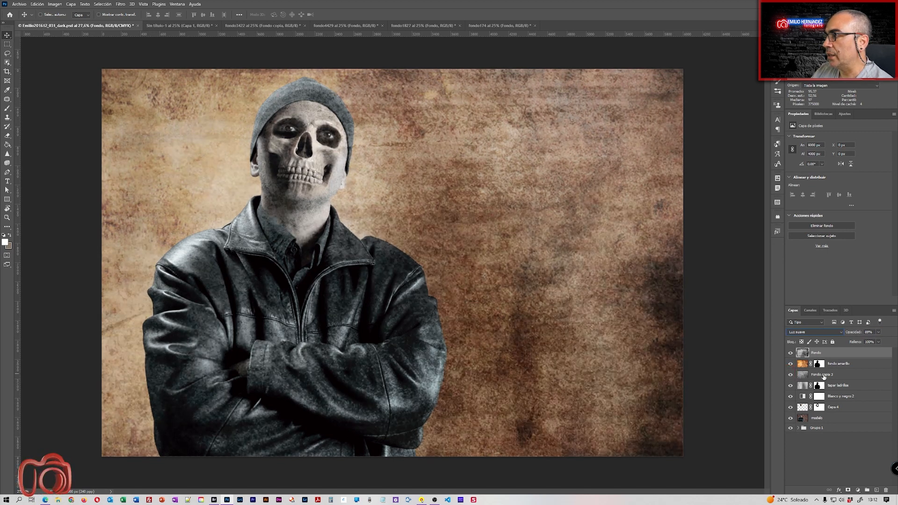
pyautogui.click(823, 378)
pyautogui.moveTo(818, 369); pyautogui.dragTo(818, 371)
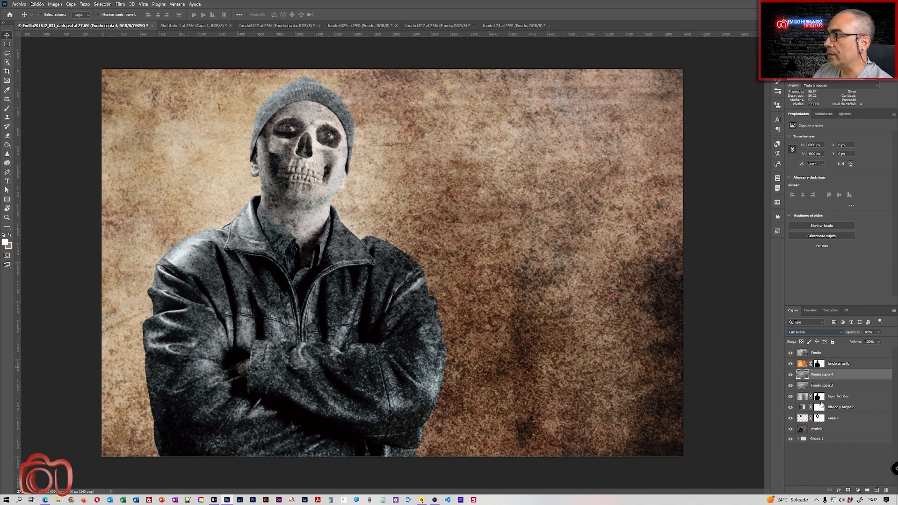
pyautogui.moveTo(818, 398); pyautogui.dragTo(818, 376)
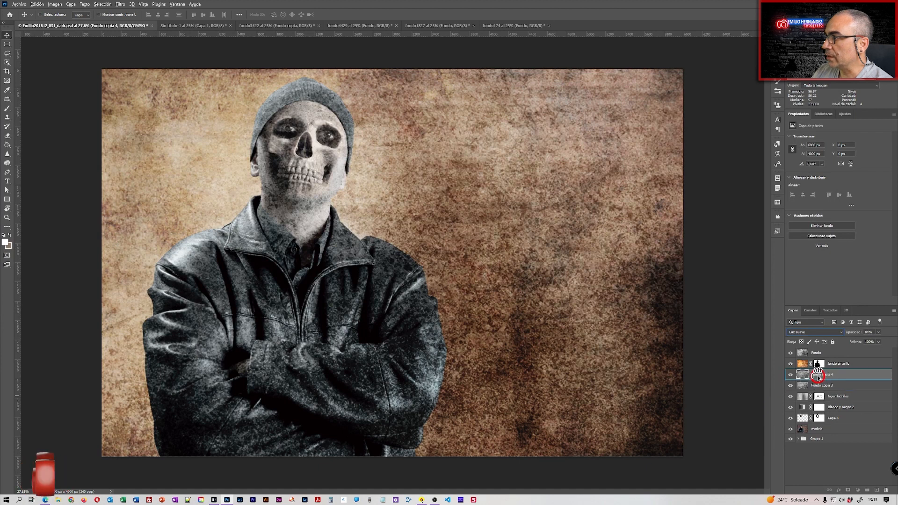